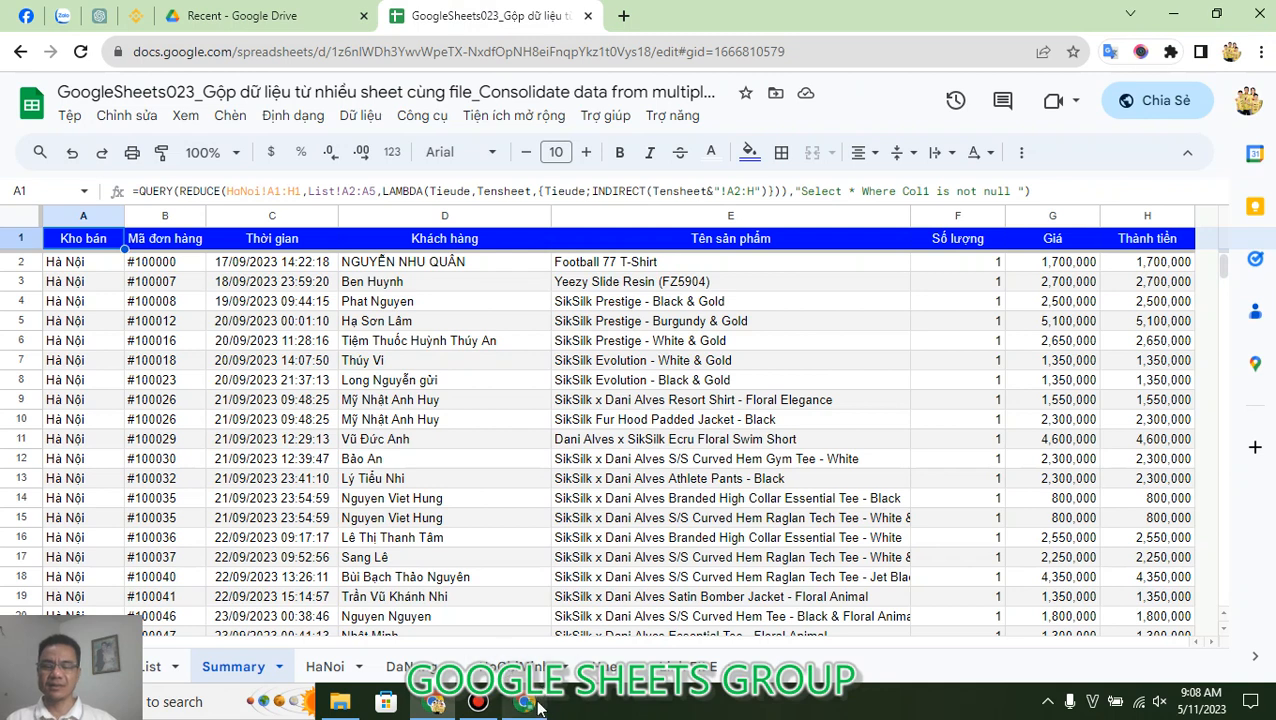
Switch to YouTube and look over the "Google Sheets 010" data-merging video and the Google sheets Viet Nam channel's video list.
left_click(523, 701)
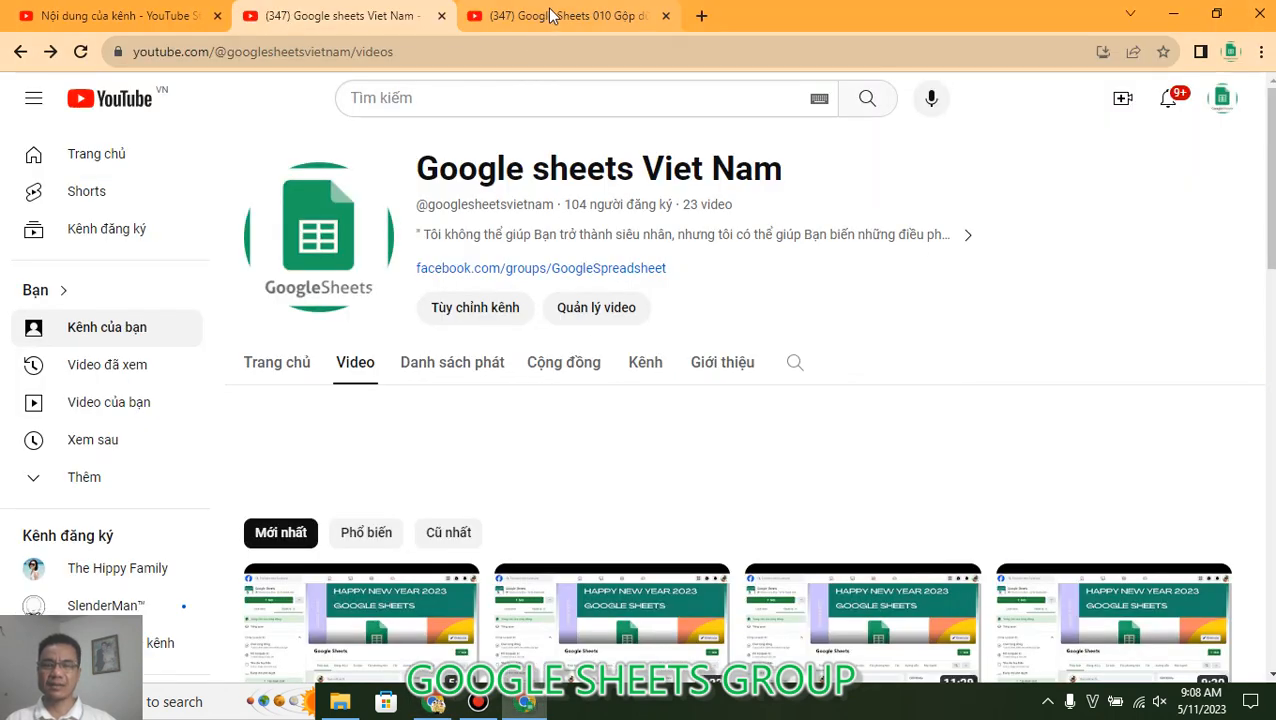
left_click(547, 9)
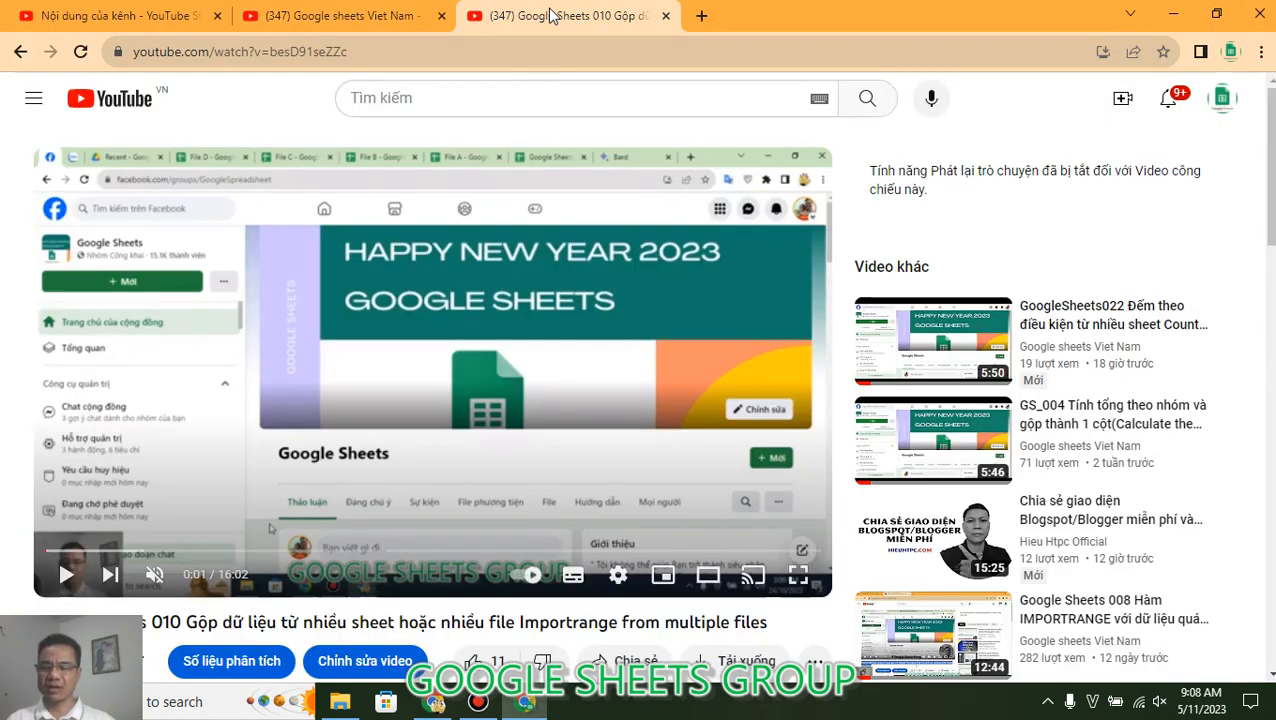
scroll(864, 385, "down", 1)
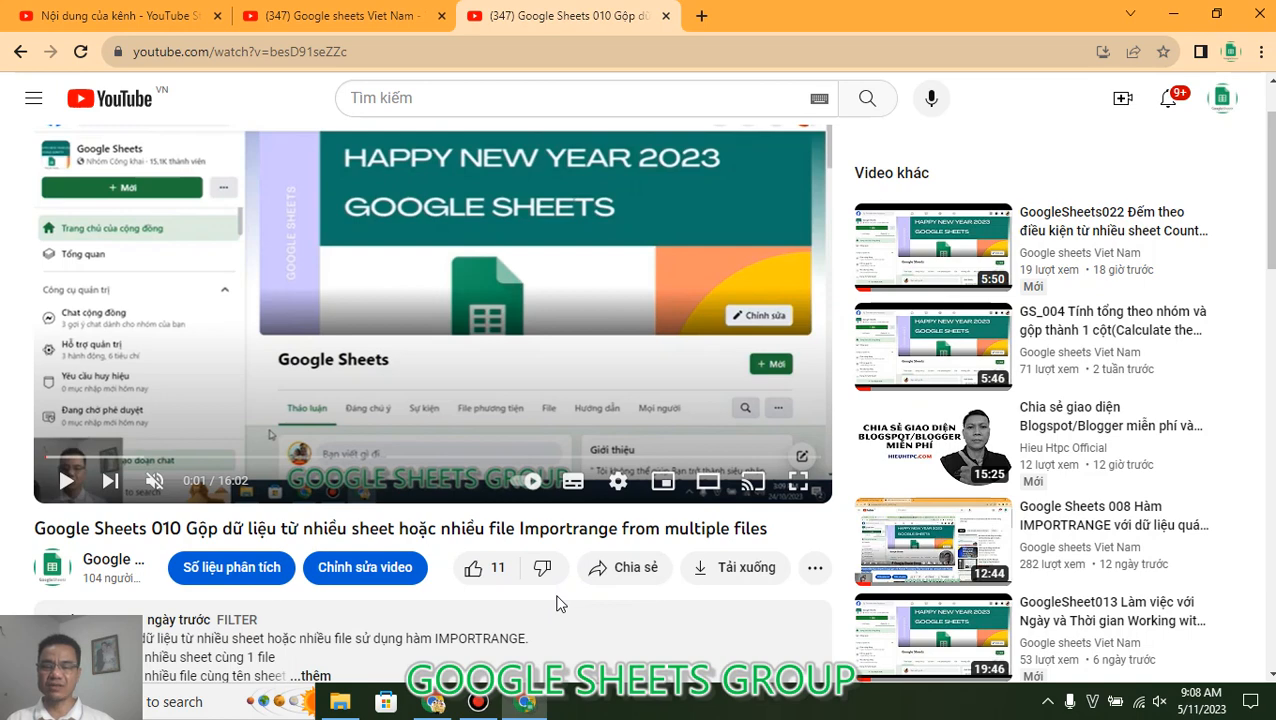
scroll(557, 600, "up", 1)
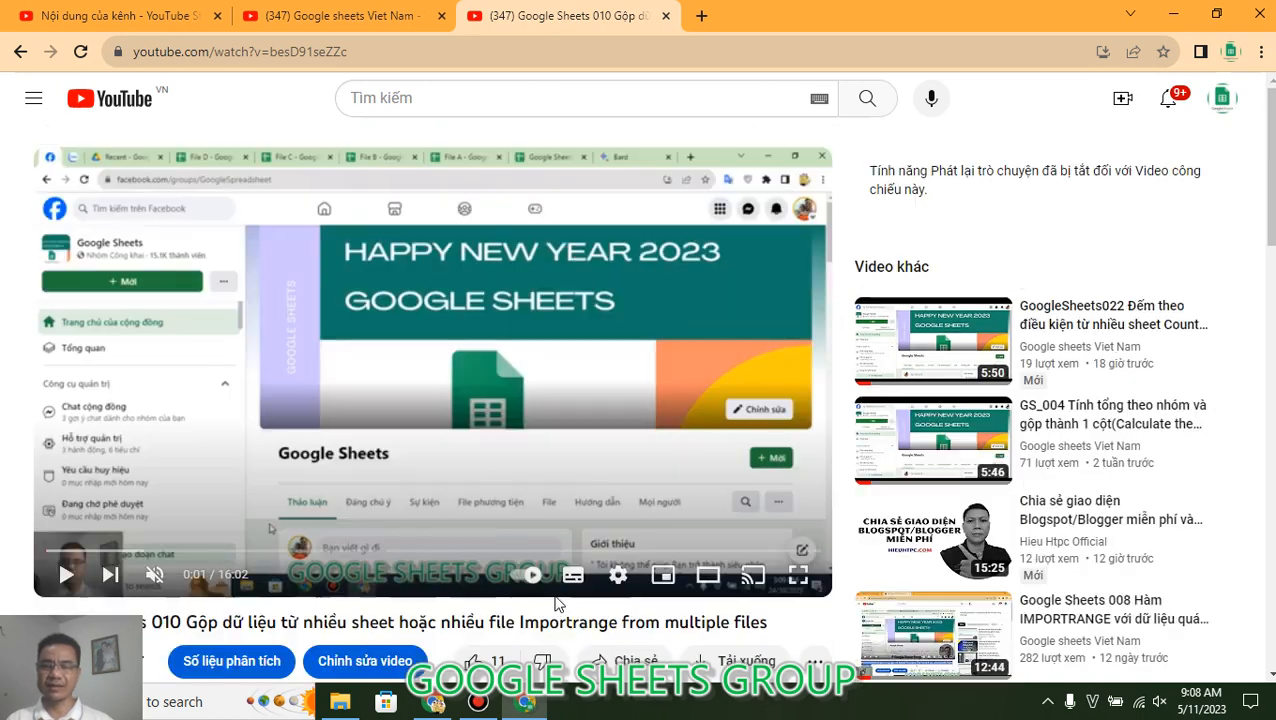
left_click(410, 17)
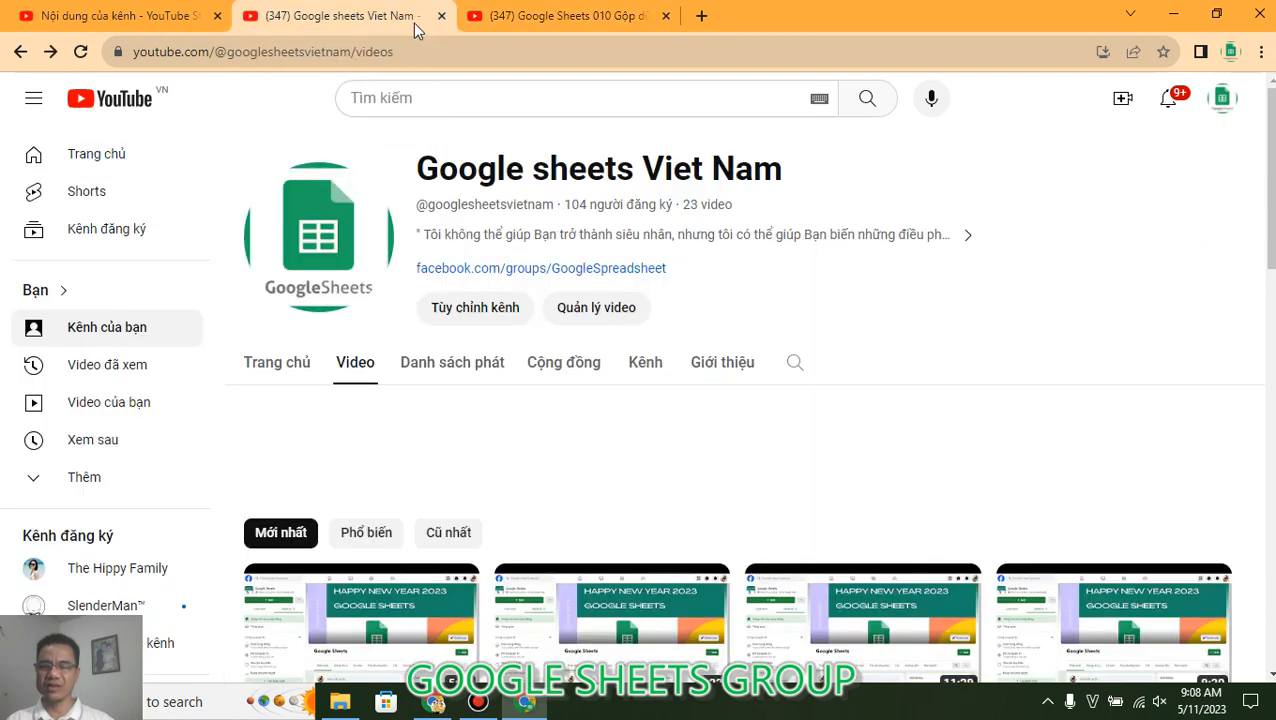
scroll(808, 424, "down", 2)
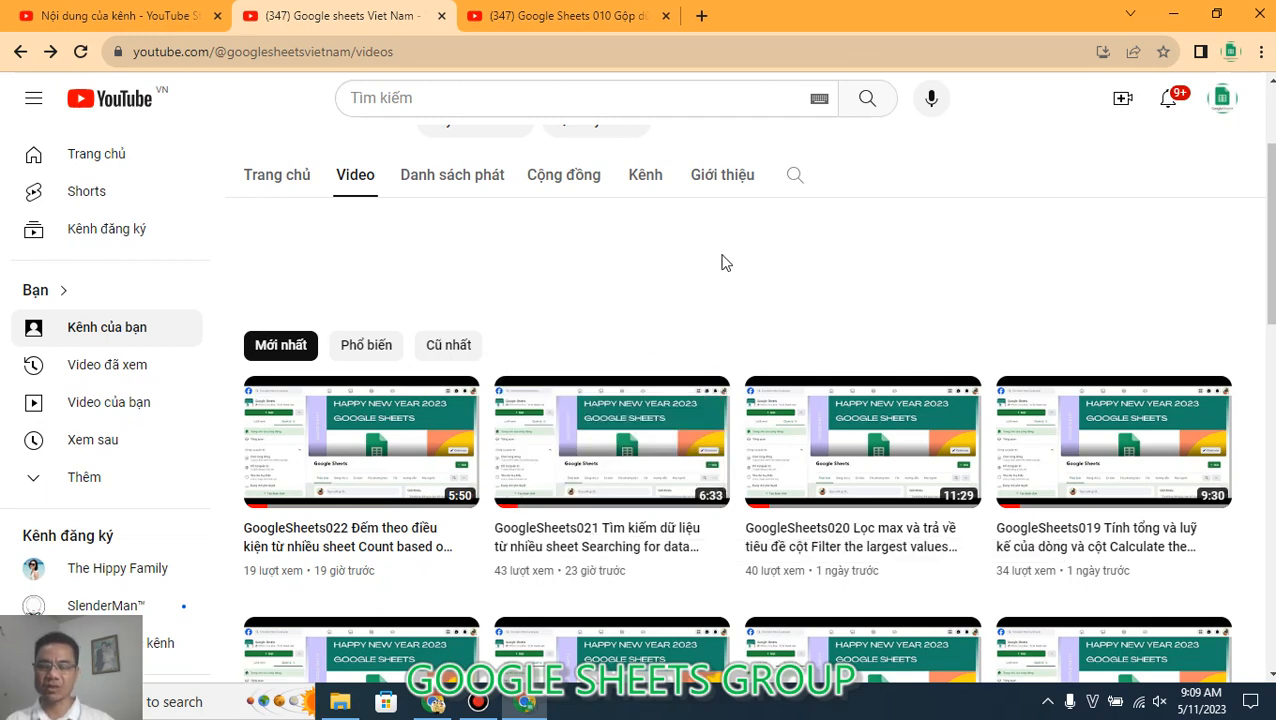
Switch back to the Google Sheets spreadsheet and inspect the consolidated table and cell A1 on the Summary sheet.
left_click(433, 703)
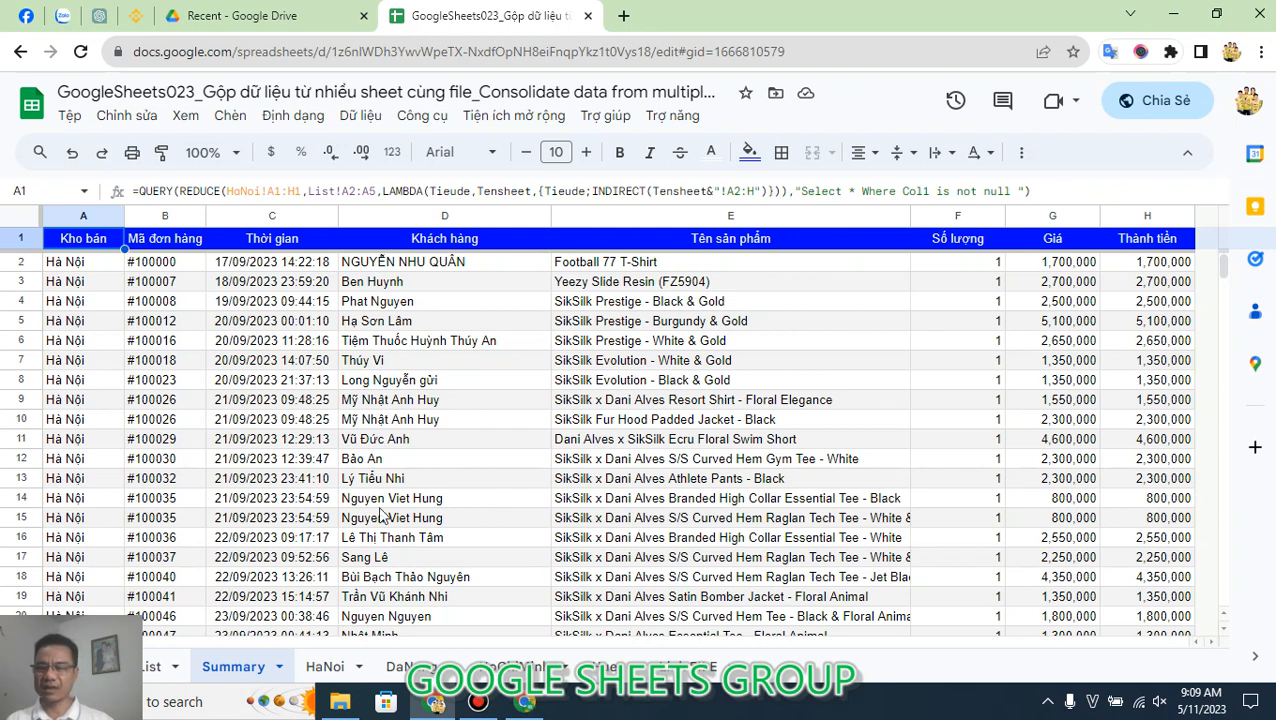
left_click(115, 361)
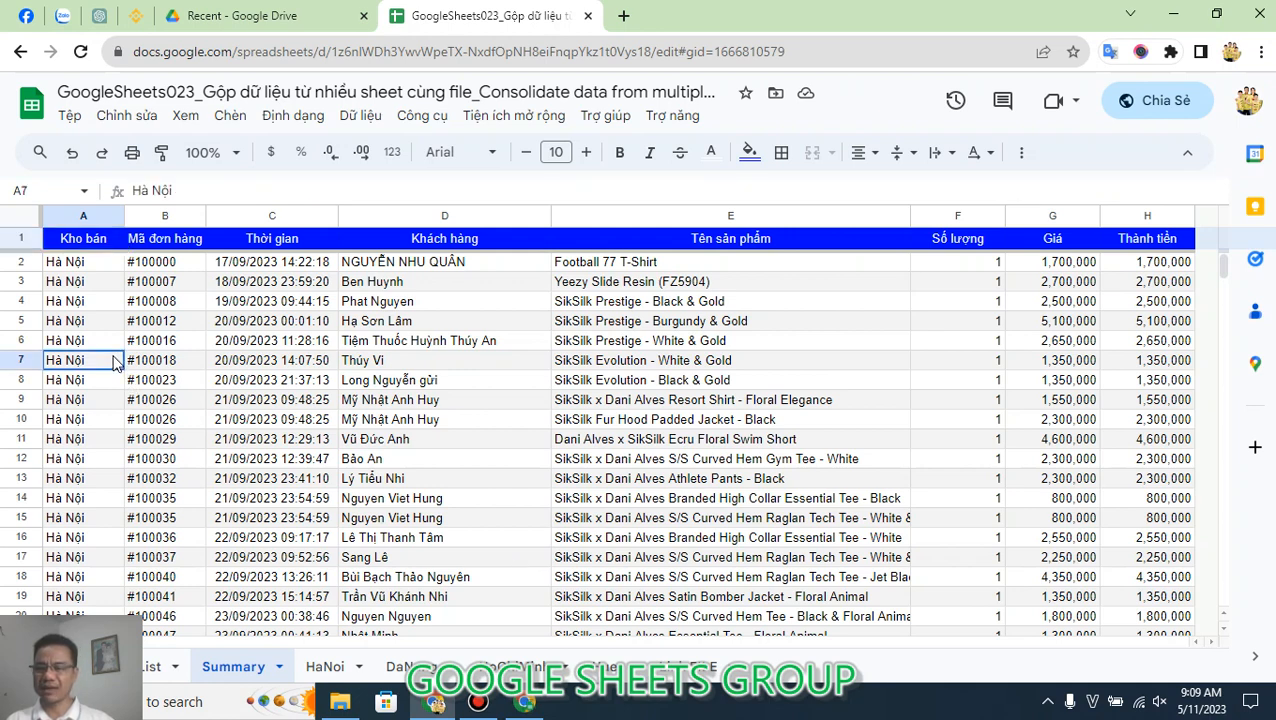
left_click(85, 240)
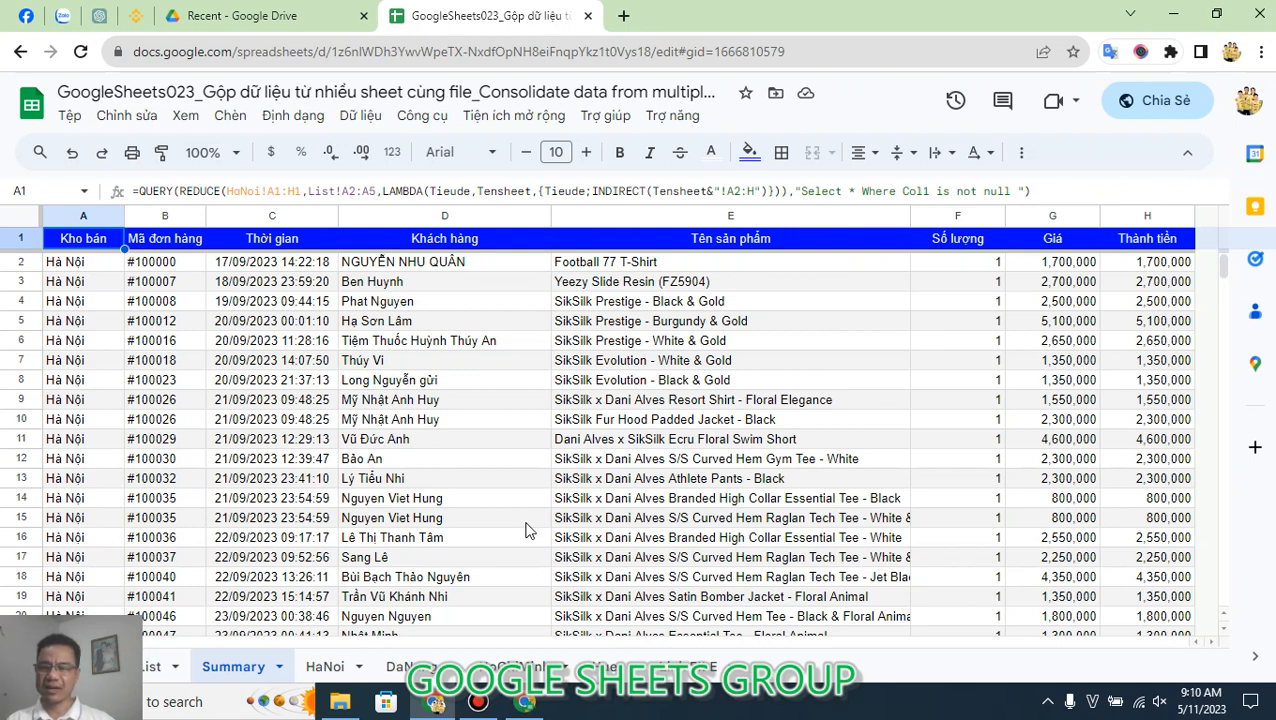
Examine the sheet names in A2:A15 of the List sheet and compare them with the DaNang and HaNoi sheets.
left_click(156, 672)
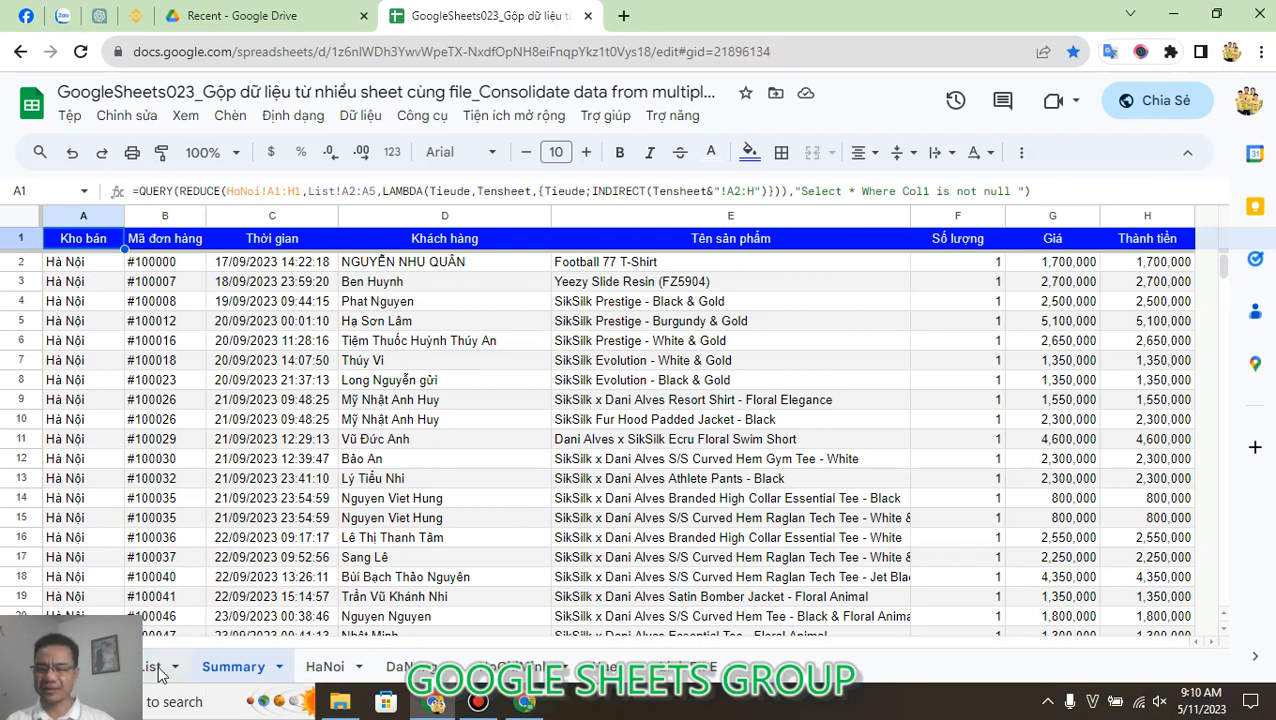
left_click(164, 290)
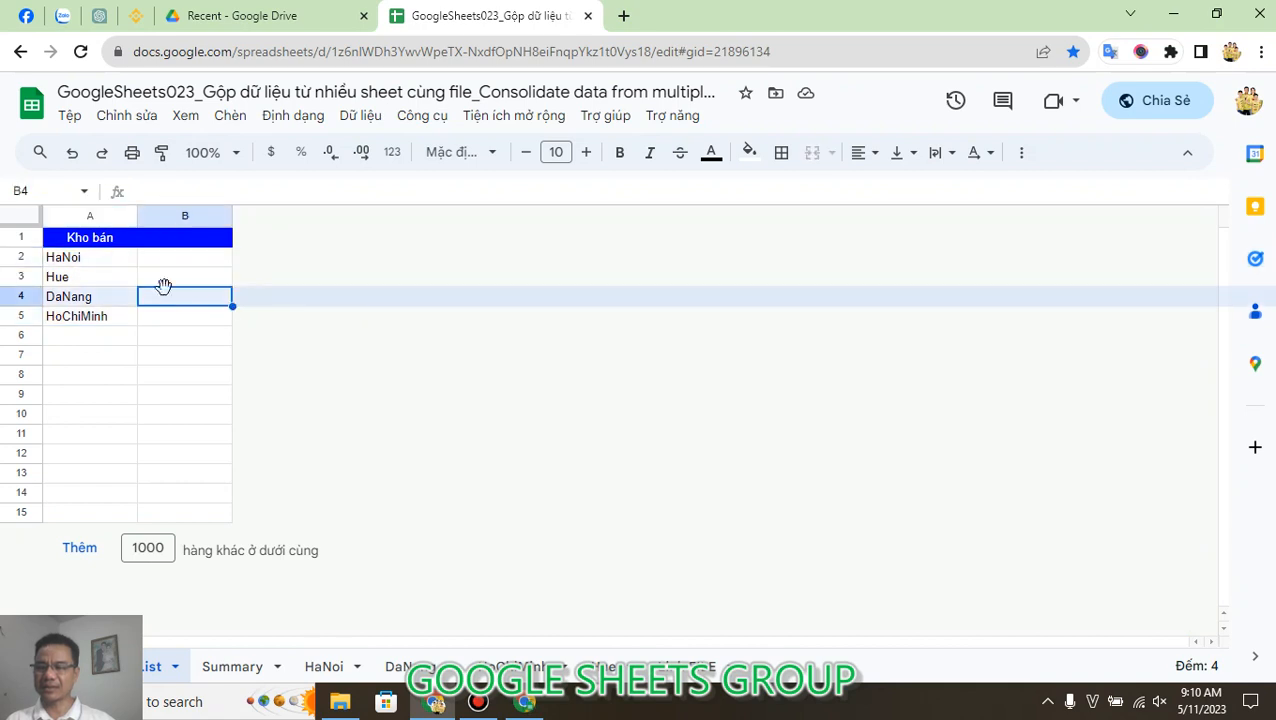
left_click_drag(118, 262, 119, 518)
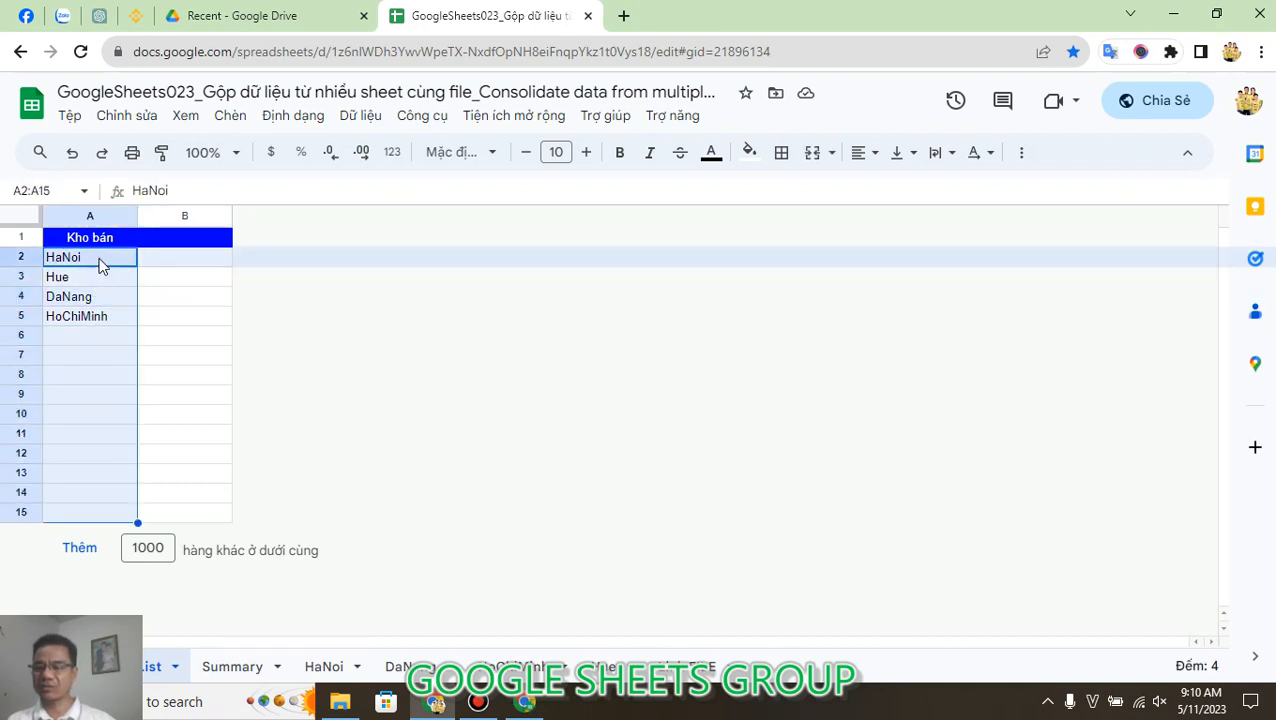
left_click(98, 262)
left_click(104, 514)
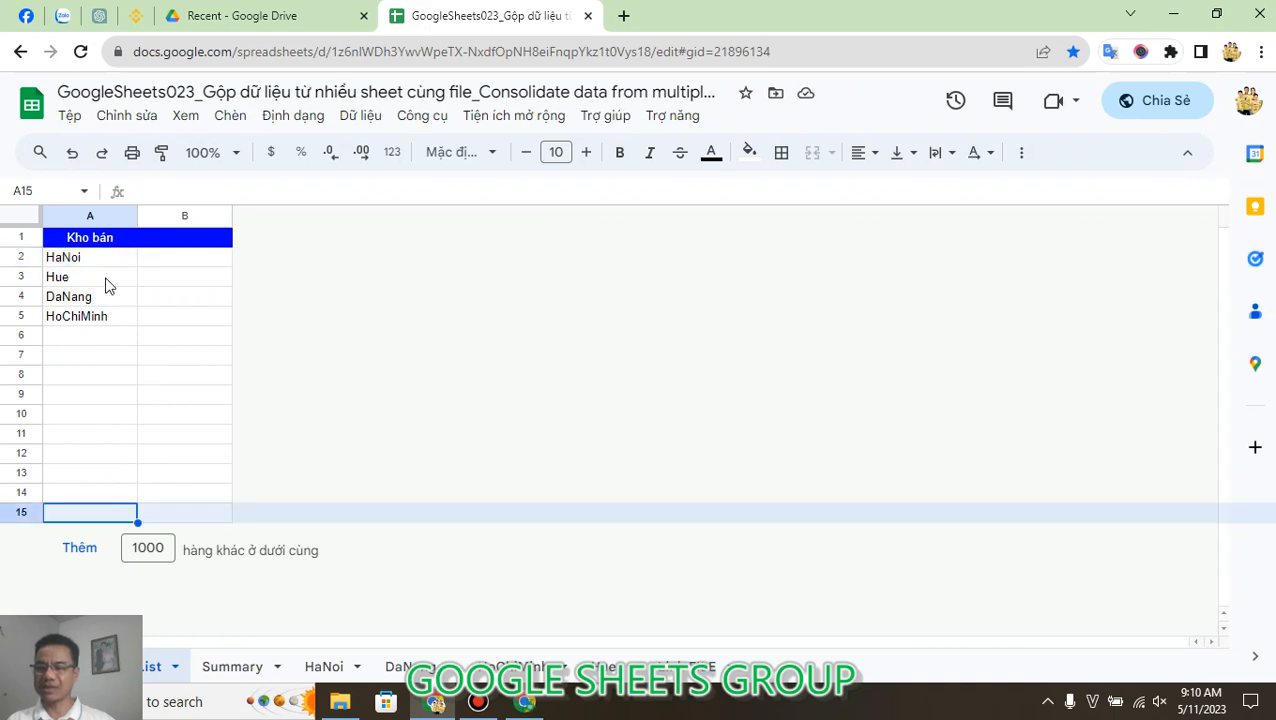
left_click_drag(105, 265, 117, 516)
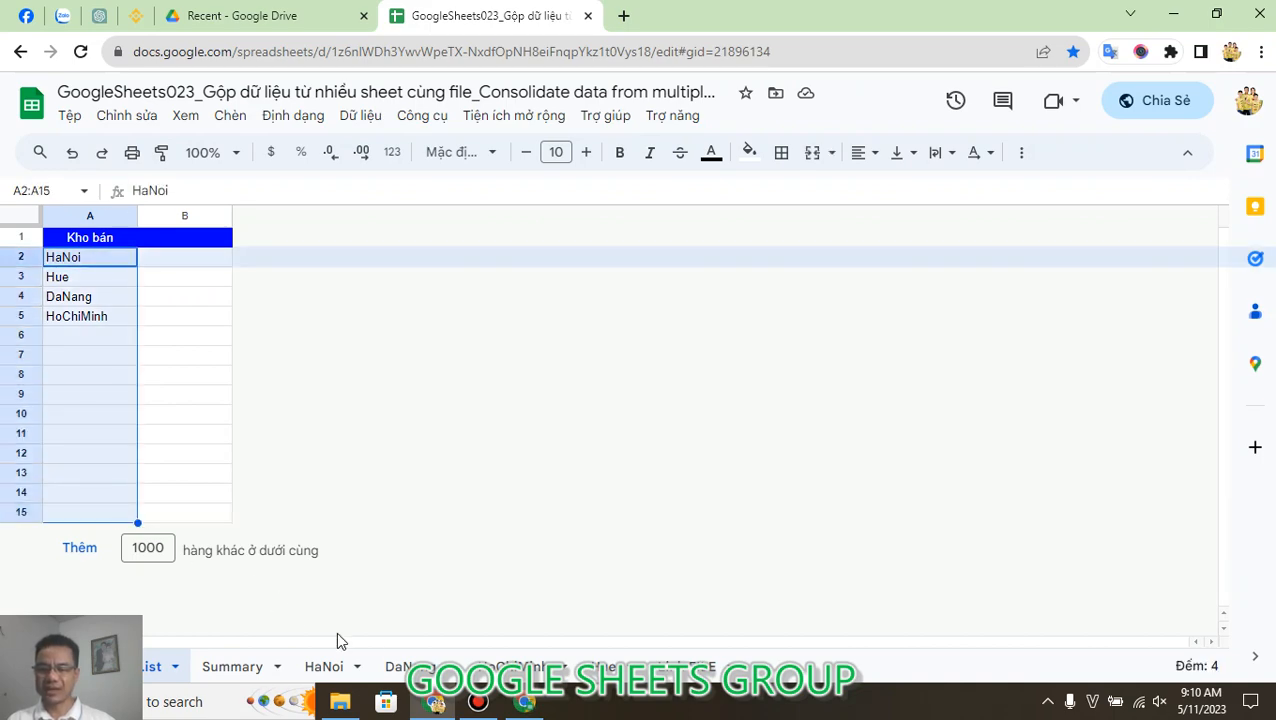
left_click(405, 667)
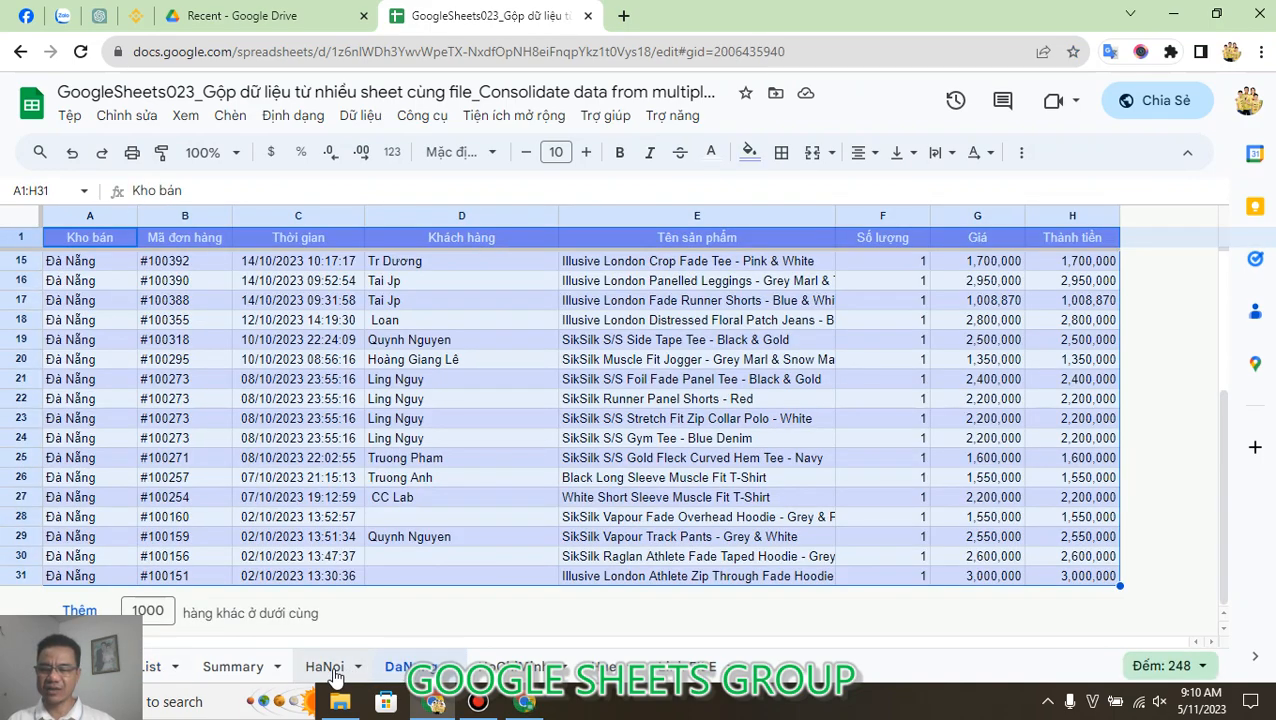
left_click(326, 667)
left_click(152, 667)
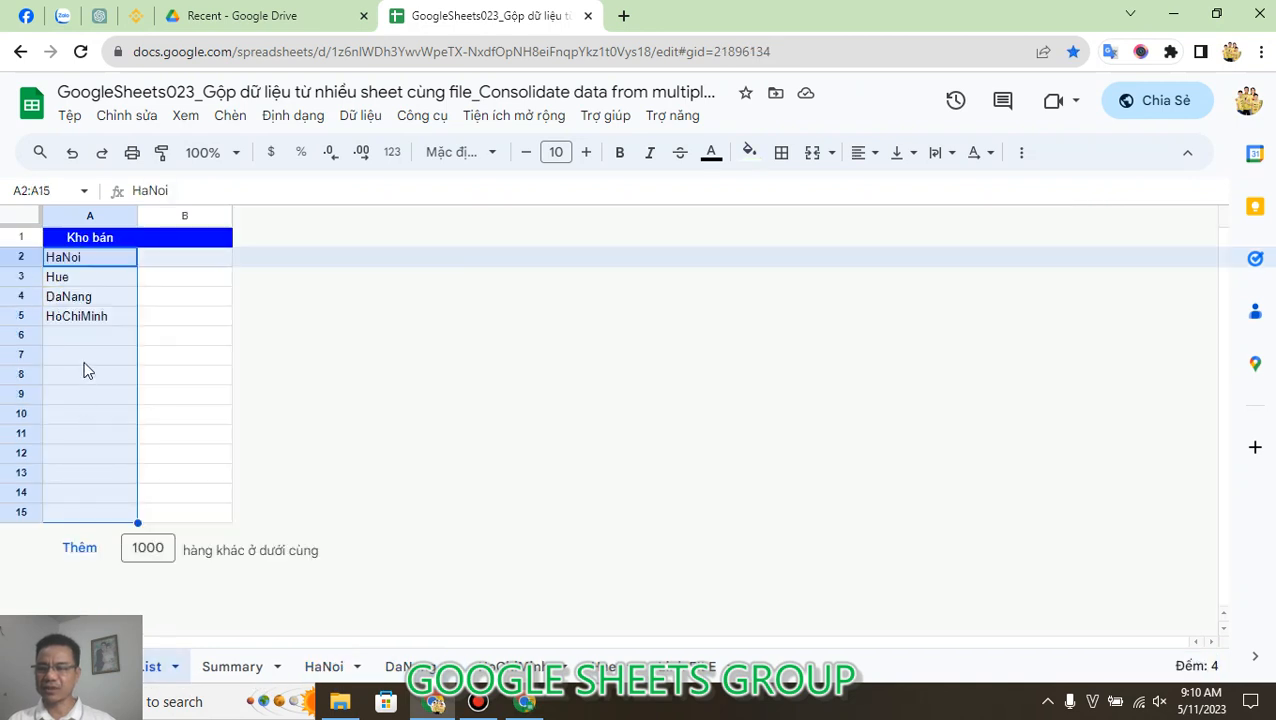
left_click(98, 265)
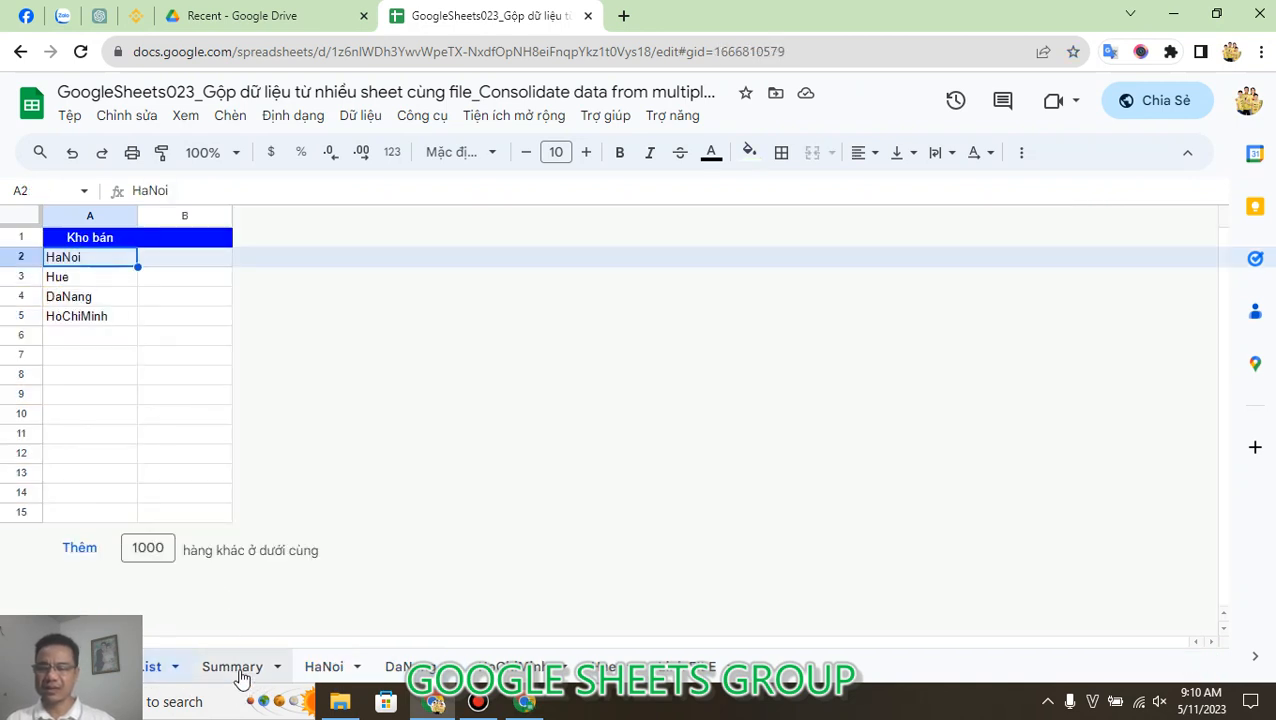
Examine the Summary sheet's A1 formula part by part: QUERY, REDUCE, LAMBDA, INDIRECT and the "Select * Where Col1 is not null" clause.
left_click(238, 670)
left_click(104, 261)
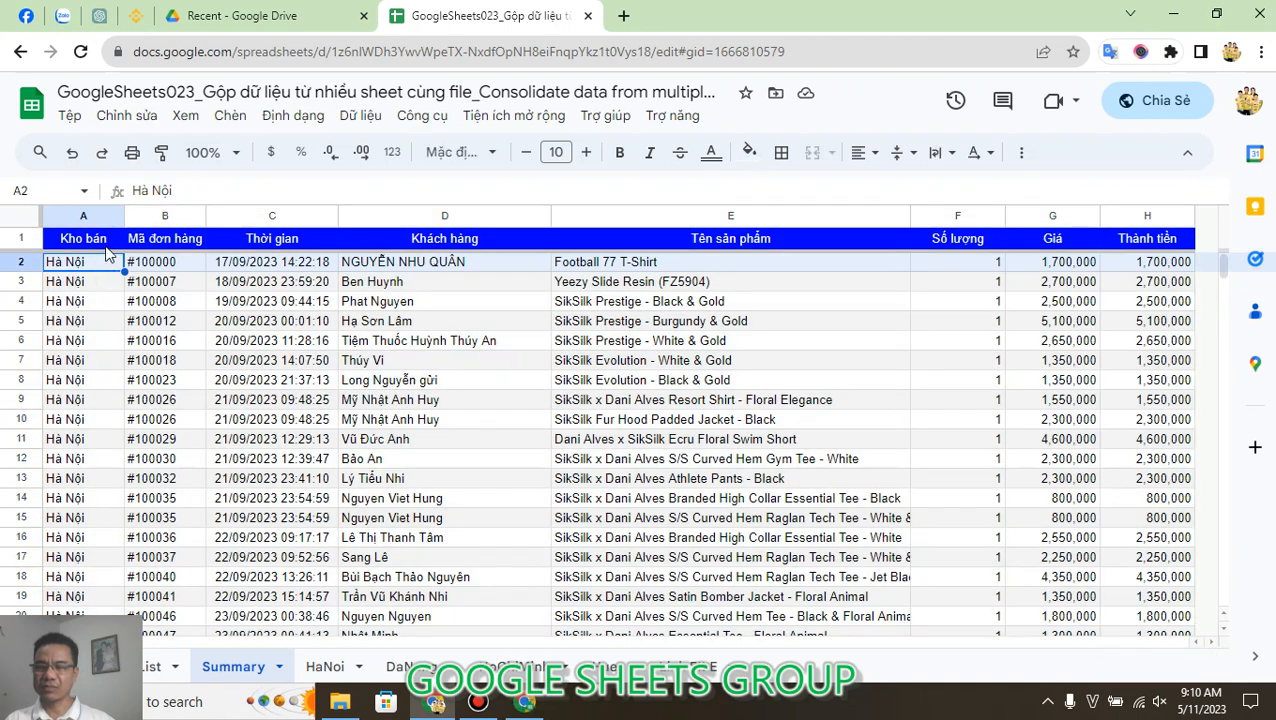
left_click(88, 243)
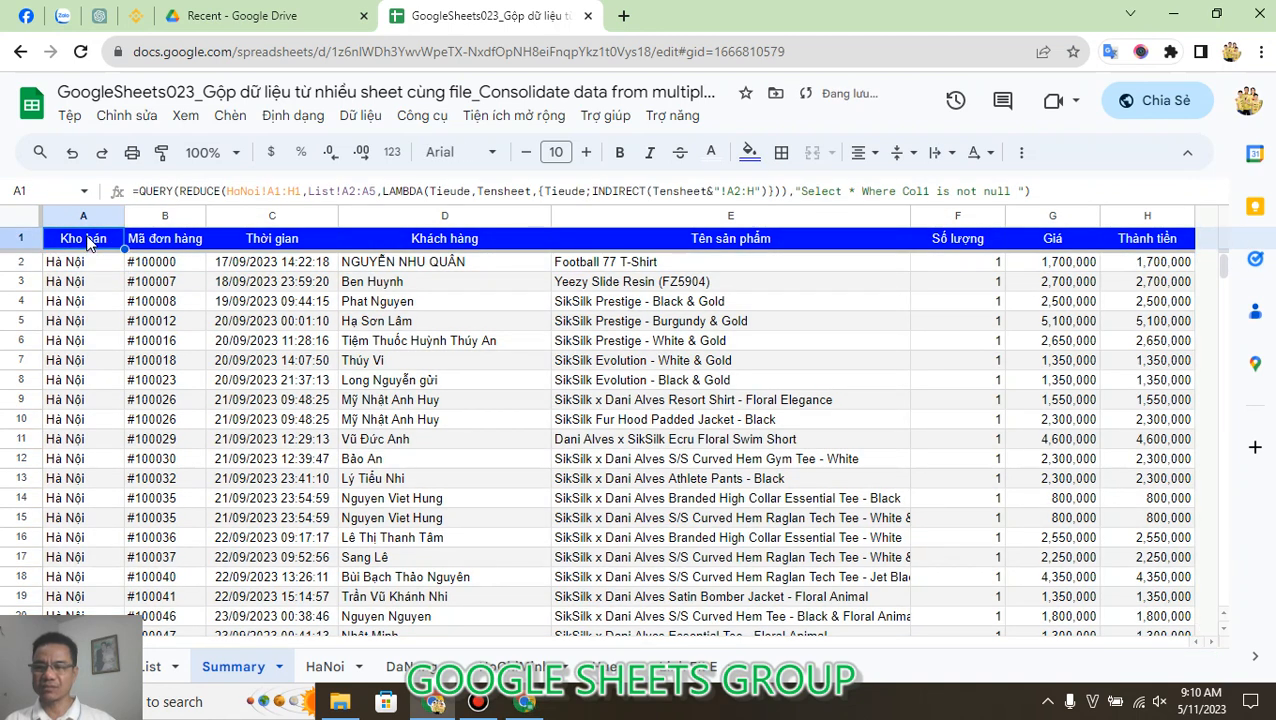
double_click(184, 188)
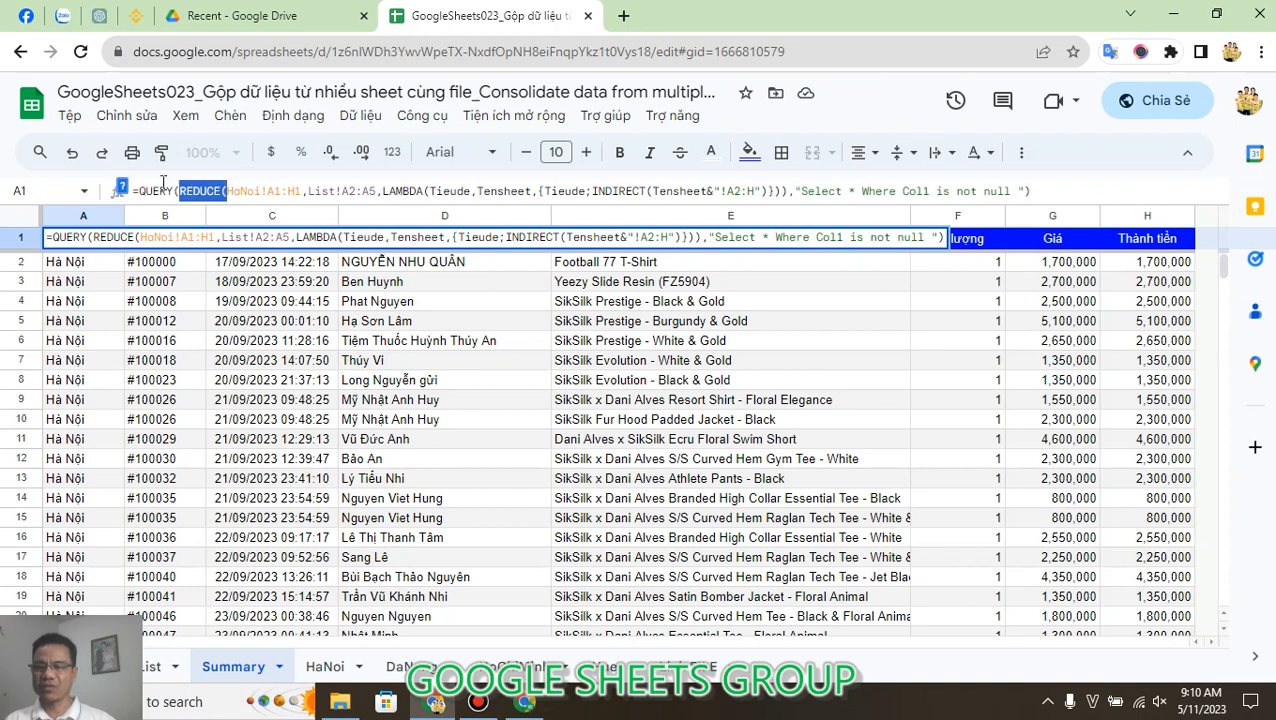
left_click_drag(145, 189, 484, 191)
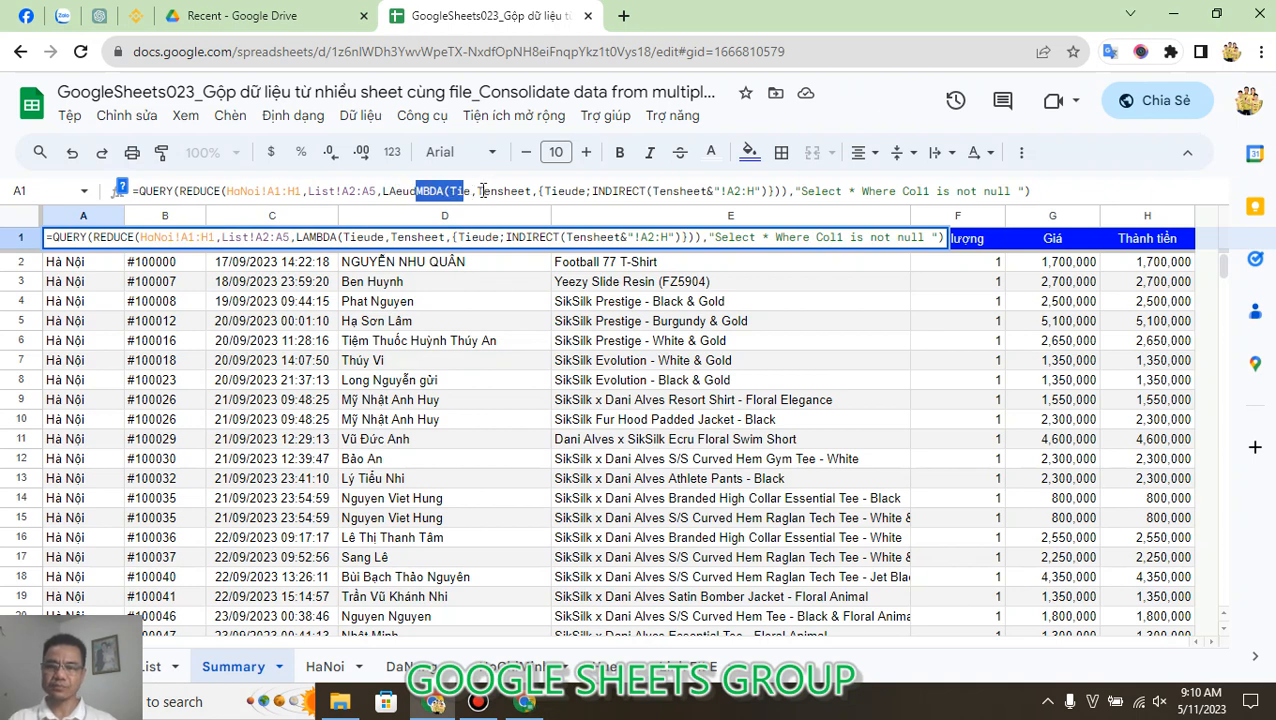
left_click(480, 190)
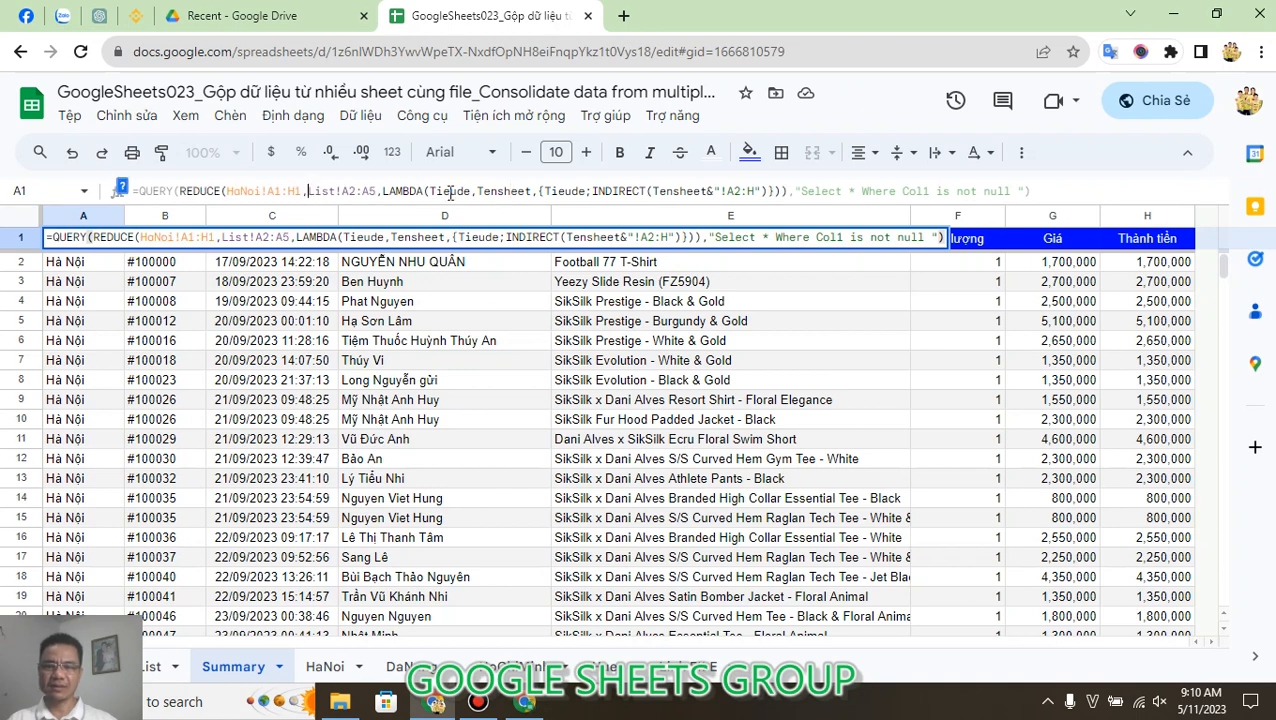
left_click_drag(538, 190, 776, 188)
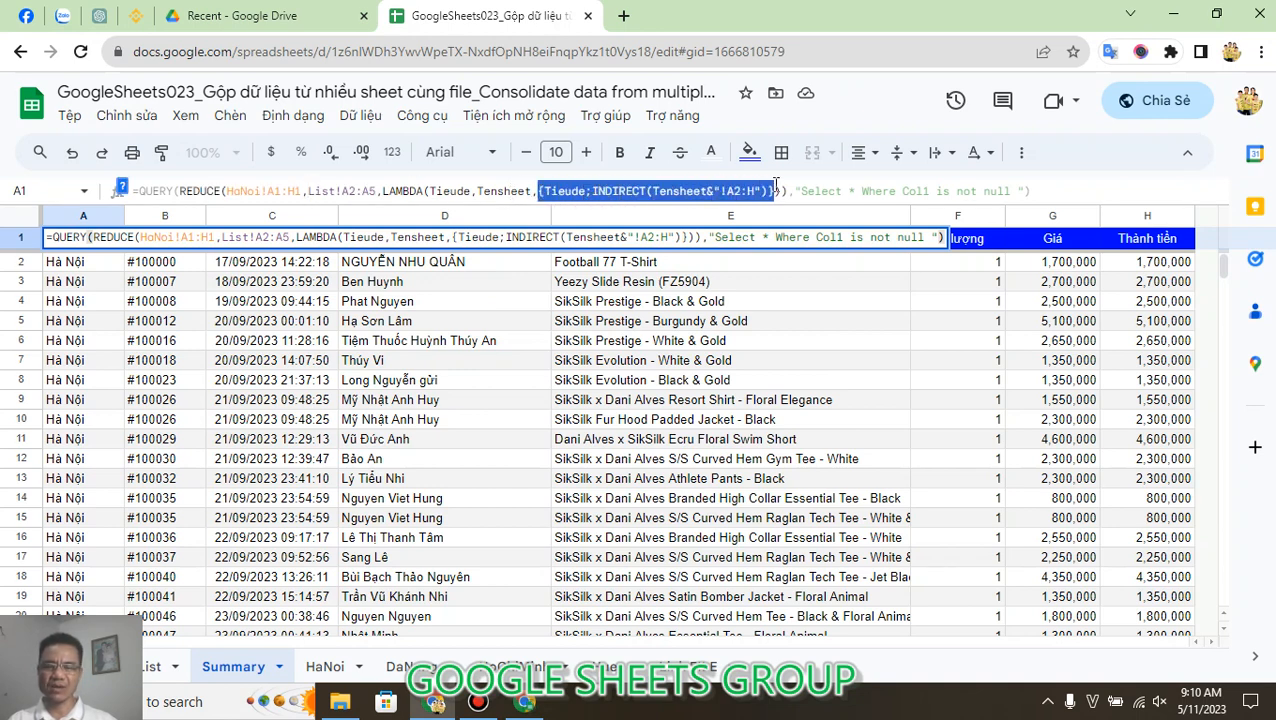
left_click(632, 191)
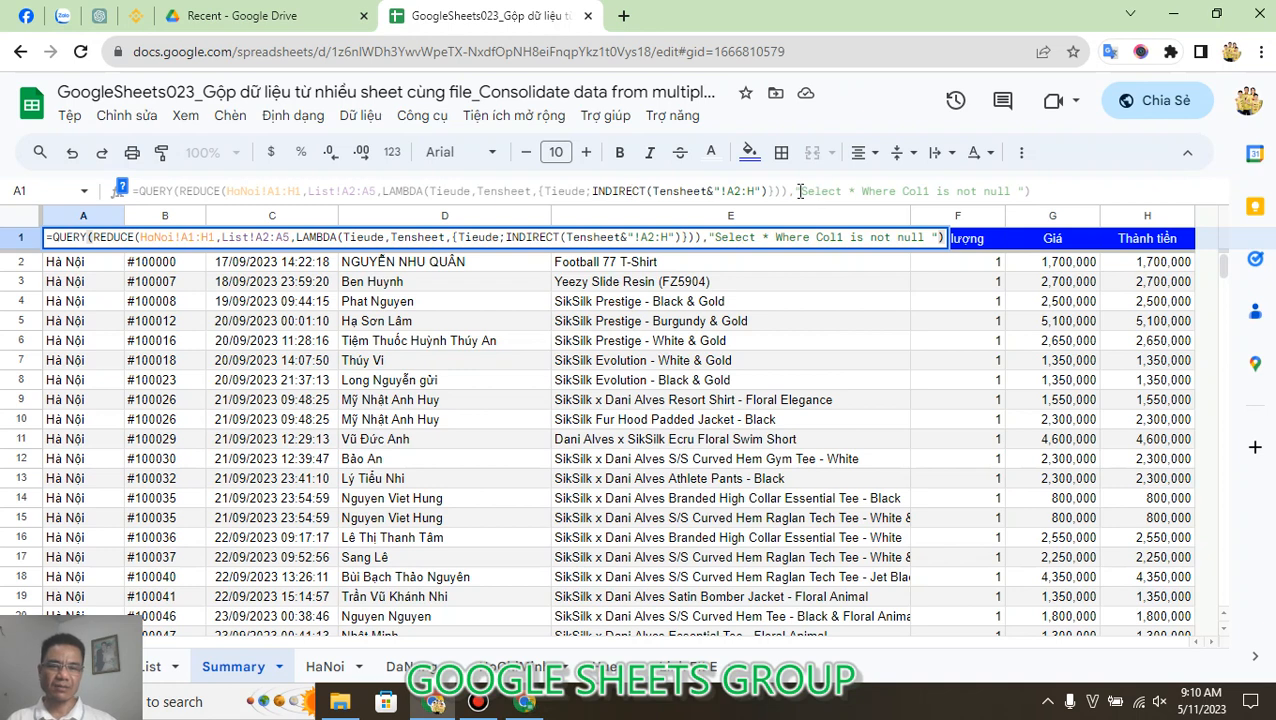
left_click_drag(797, 191, 1031, 189)
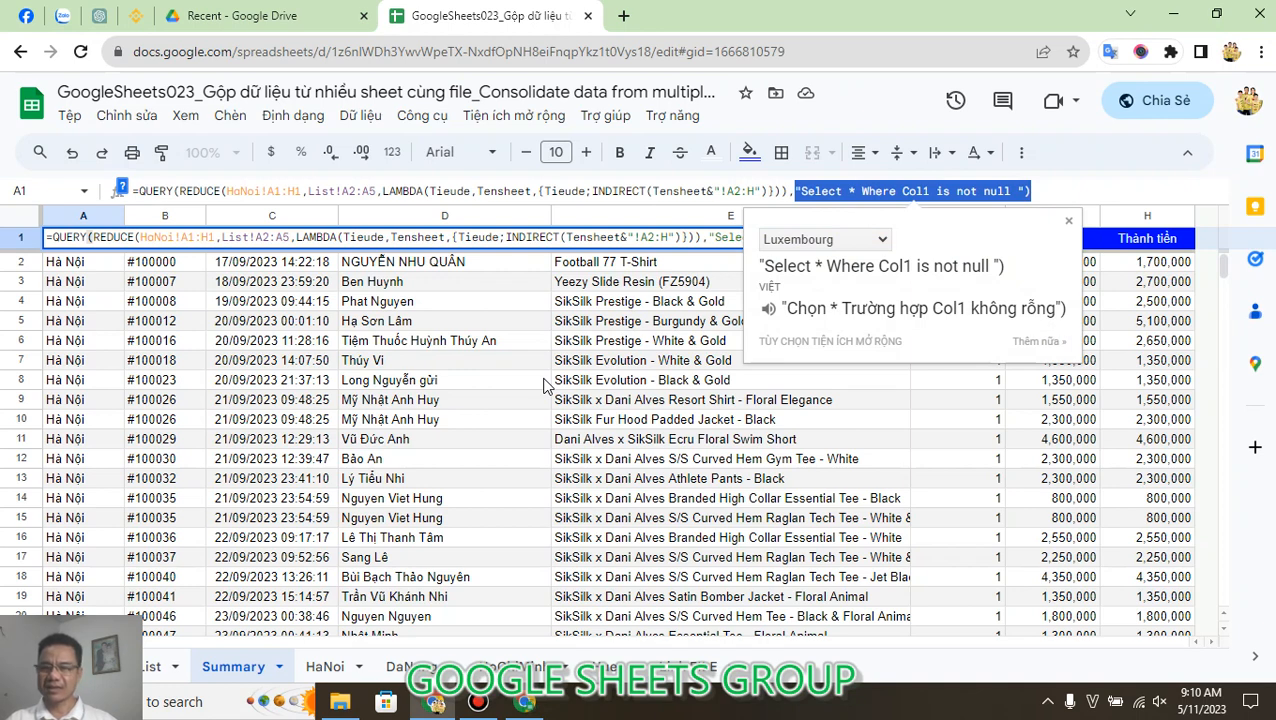
Leave formula editing, clear the existing formula from cell A1 of the Summary sheet, and keep the emptied cell selected.
key("Escape")
key("F2")
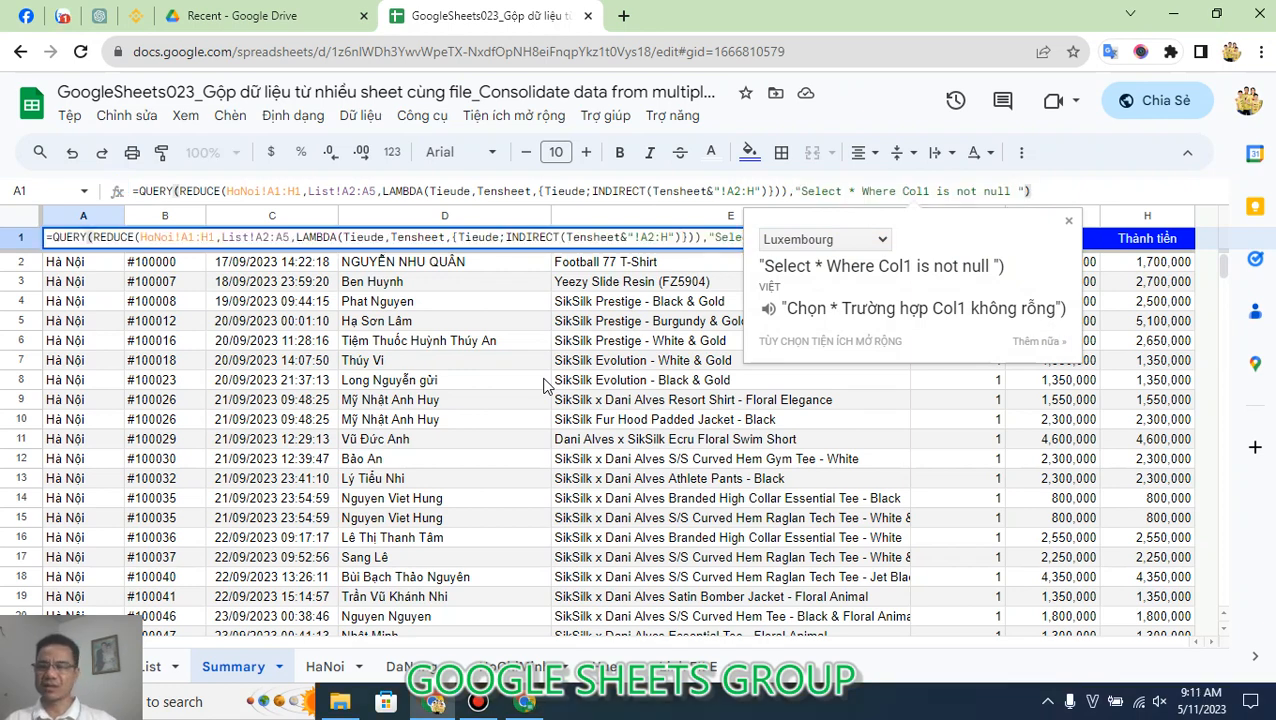
key("Escape")
key("Delete")
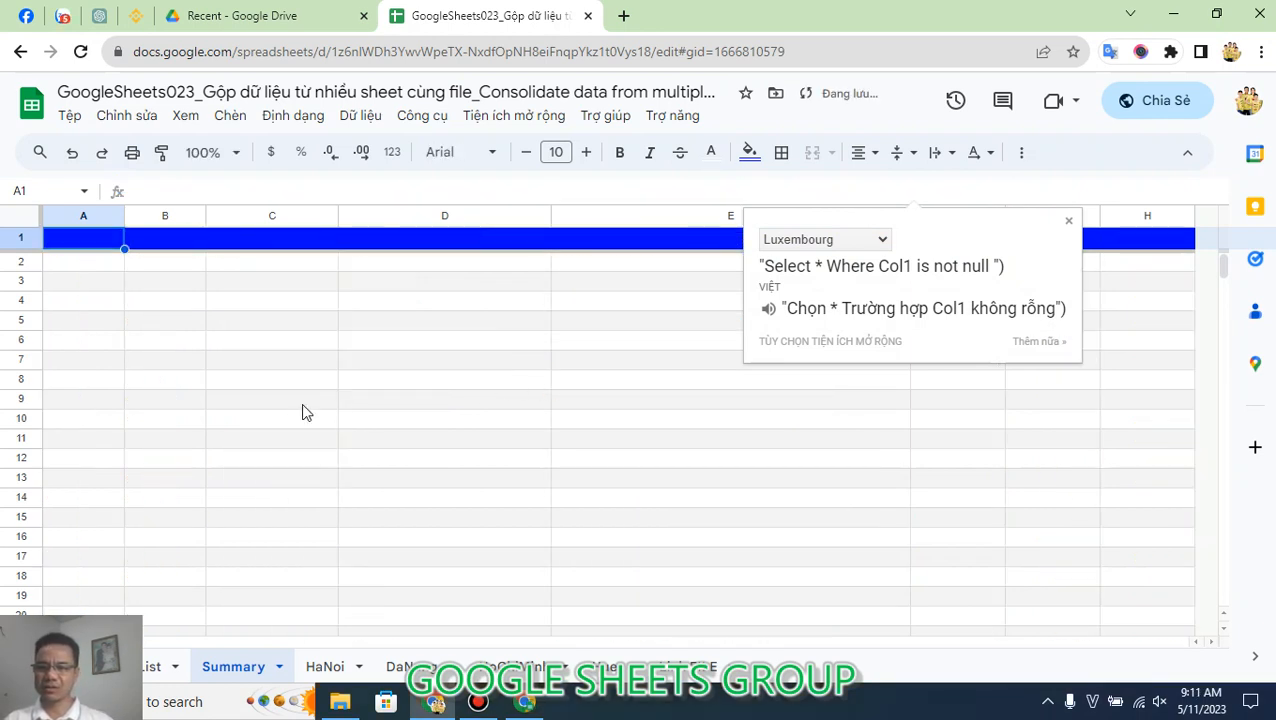
left_click(301, 403)
left_click(116, 243)
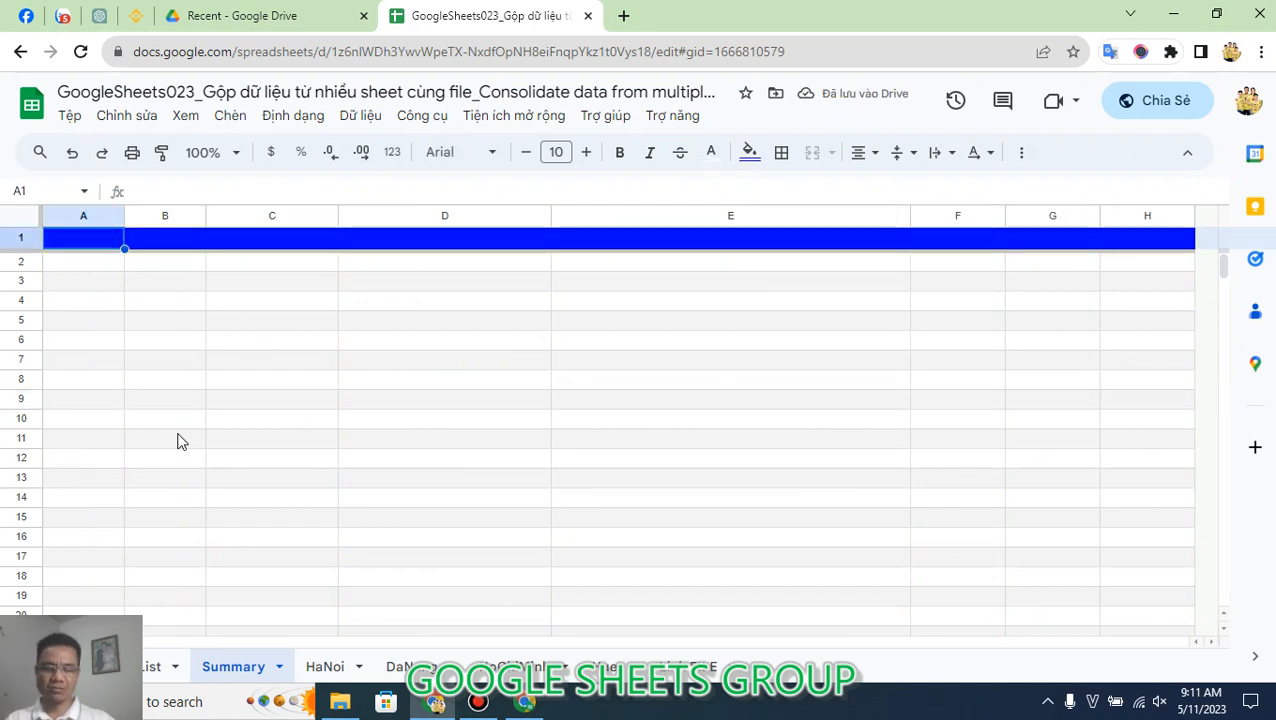
Start a formula in cell A1 of the Summary sheet with the REDUCE function.
type("RE")
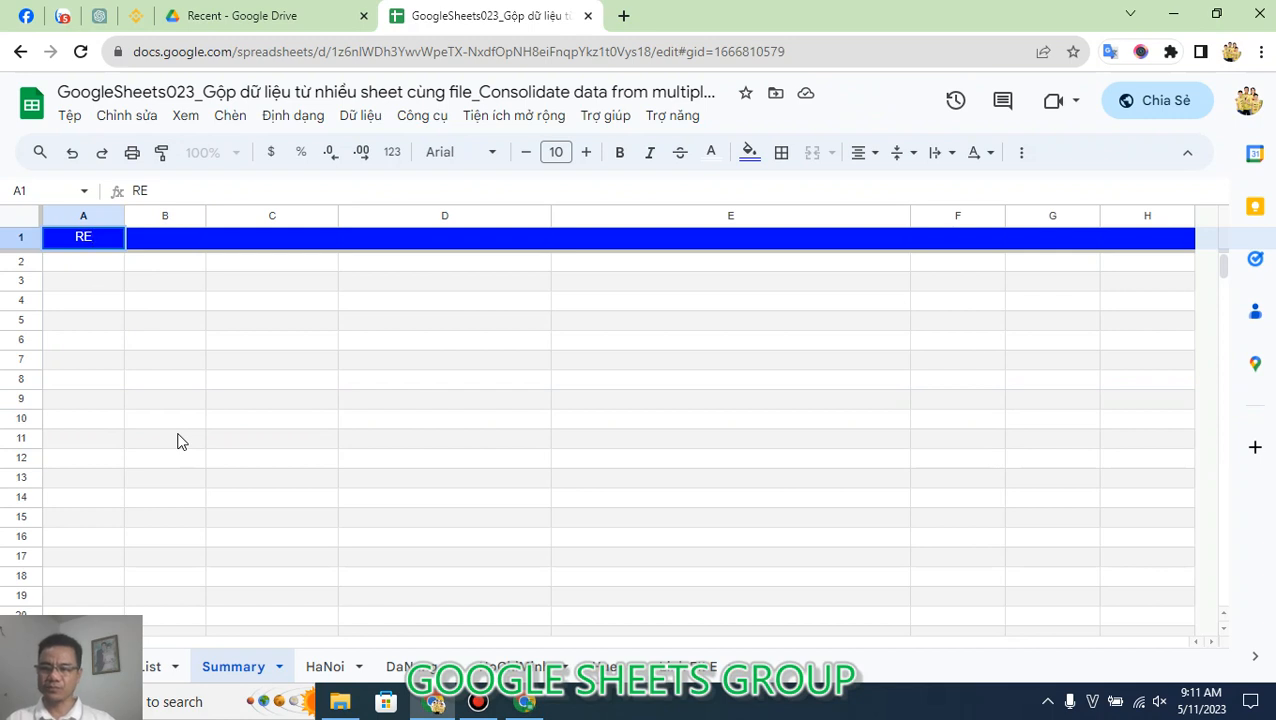
key("BackSpace")
key("BackSpace")
type("=RE")
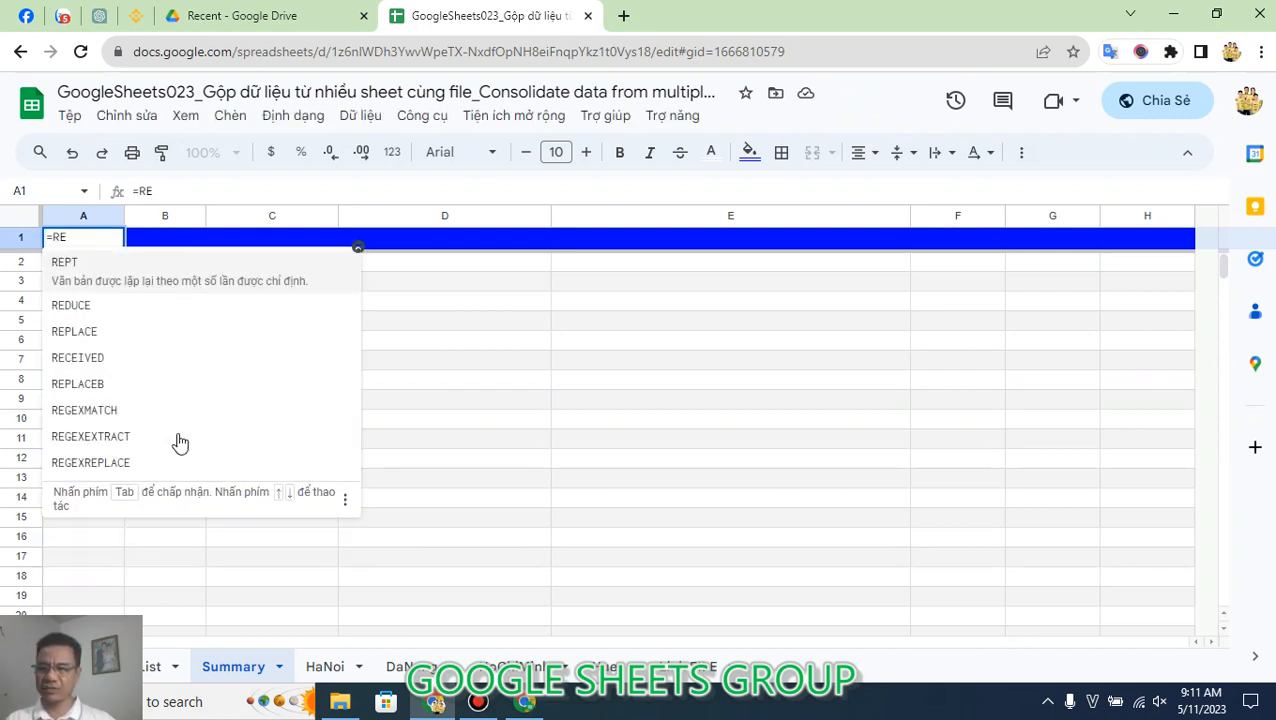
key("Down")
key("Tab")
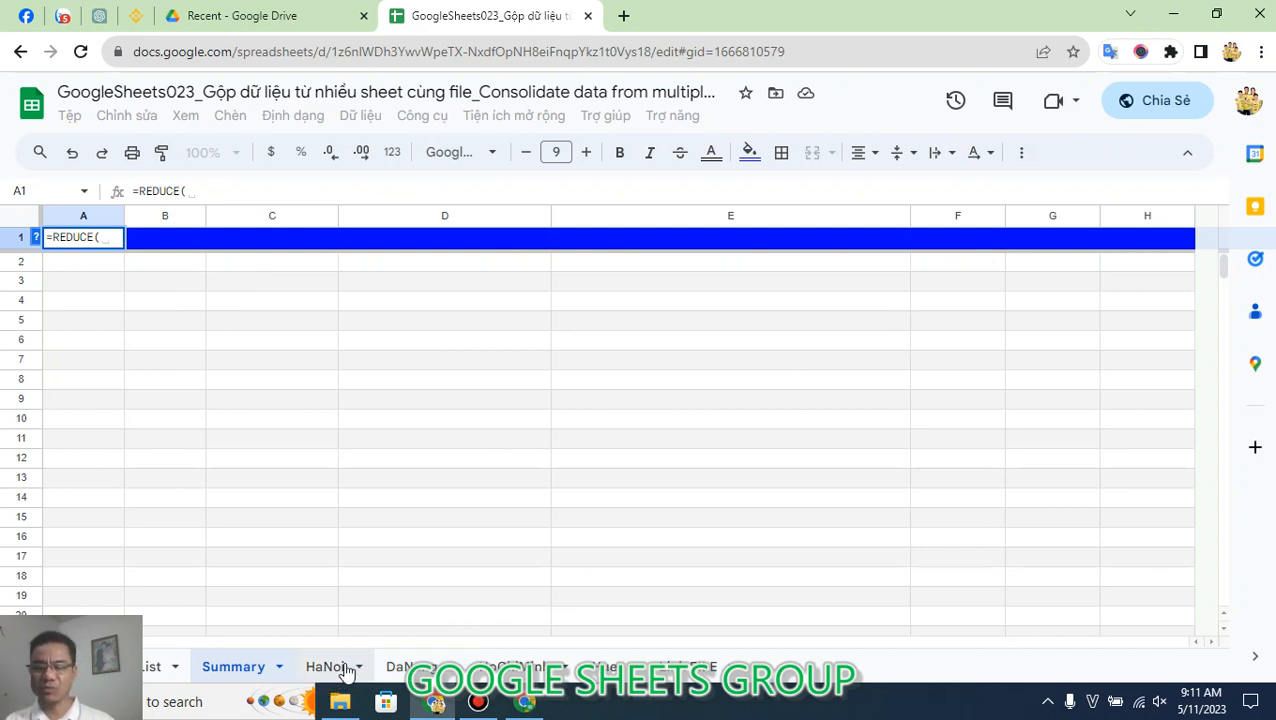
Set the header range HoChiMinh!A1:H1 as the initial value of the REDUCE function, followed by a semicolon.
left_click(480, 670)
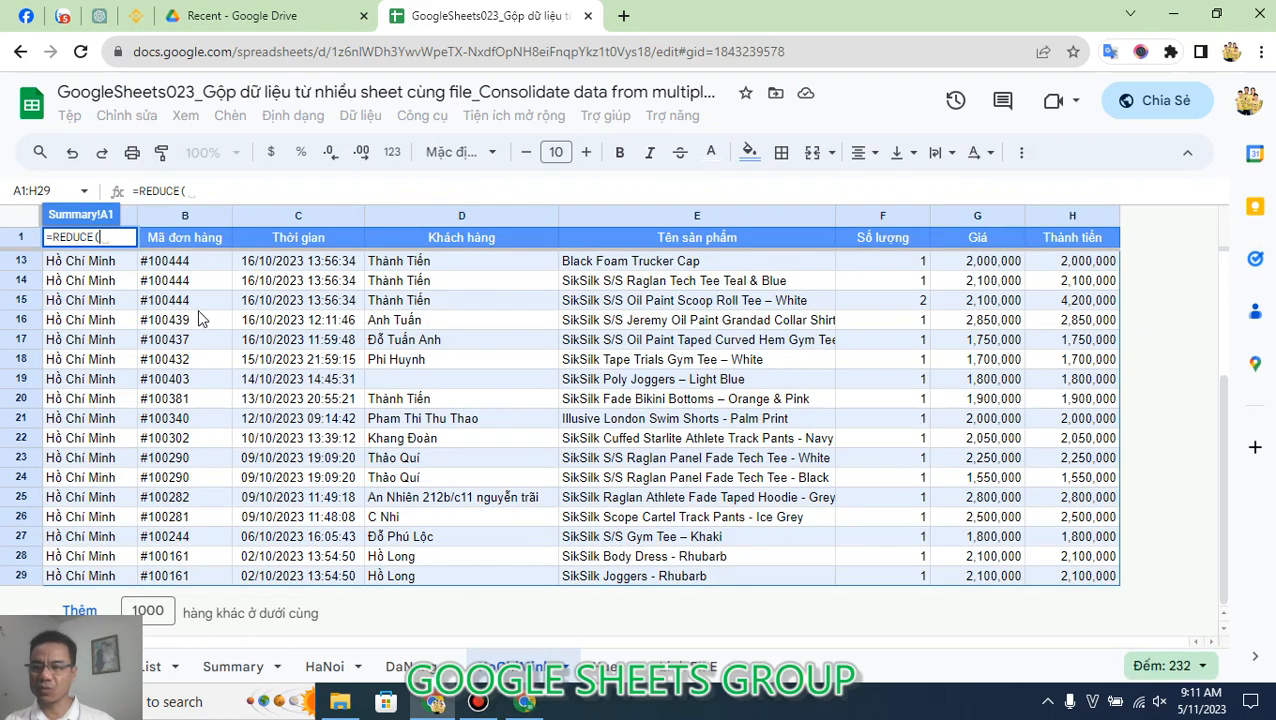
left_click(97, 262)
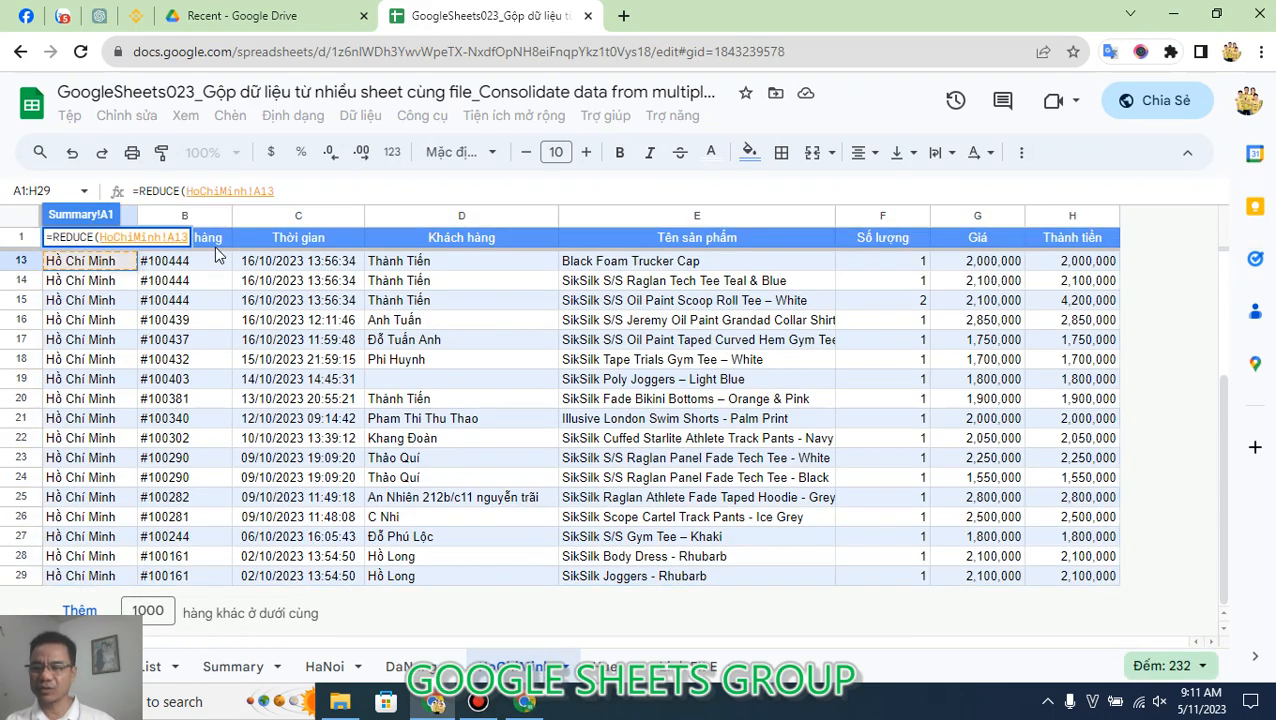
key("BackSpace")
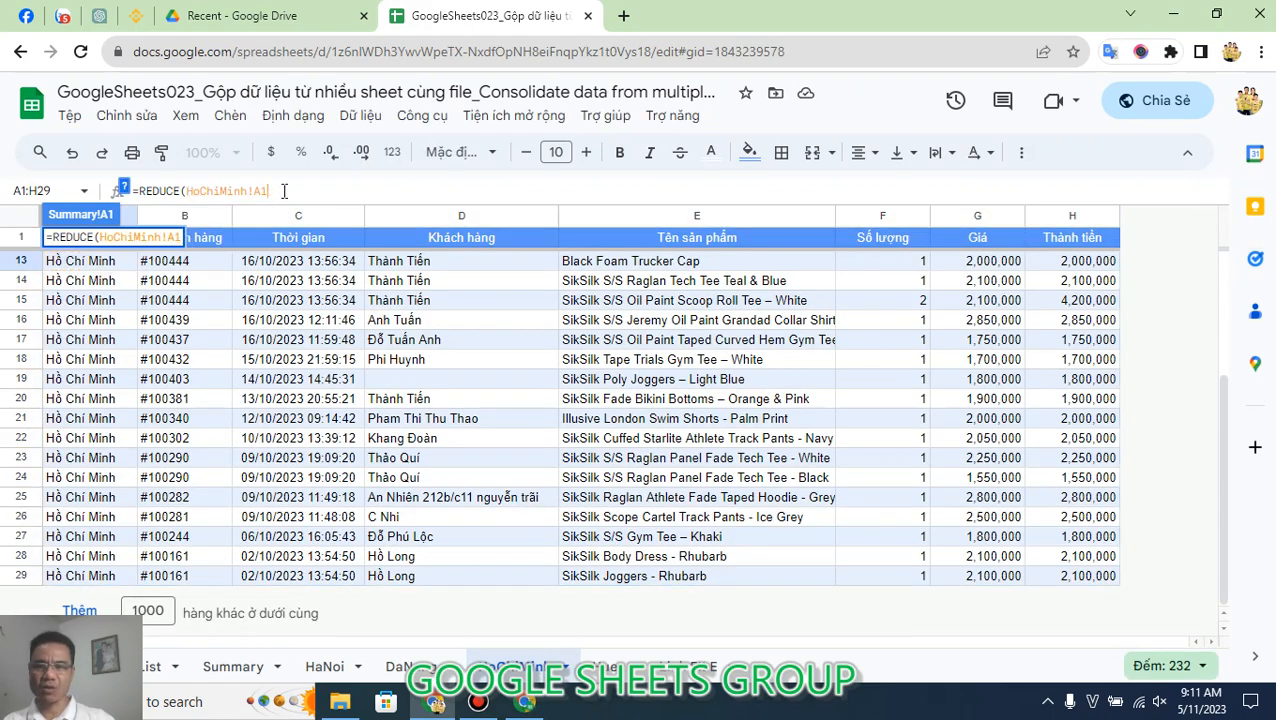
type(":")
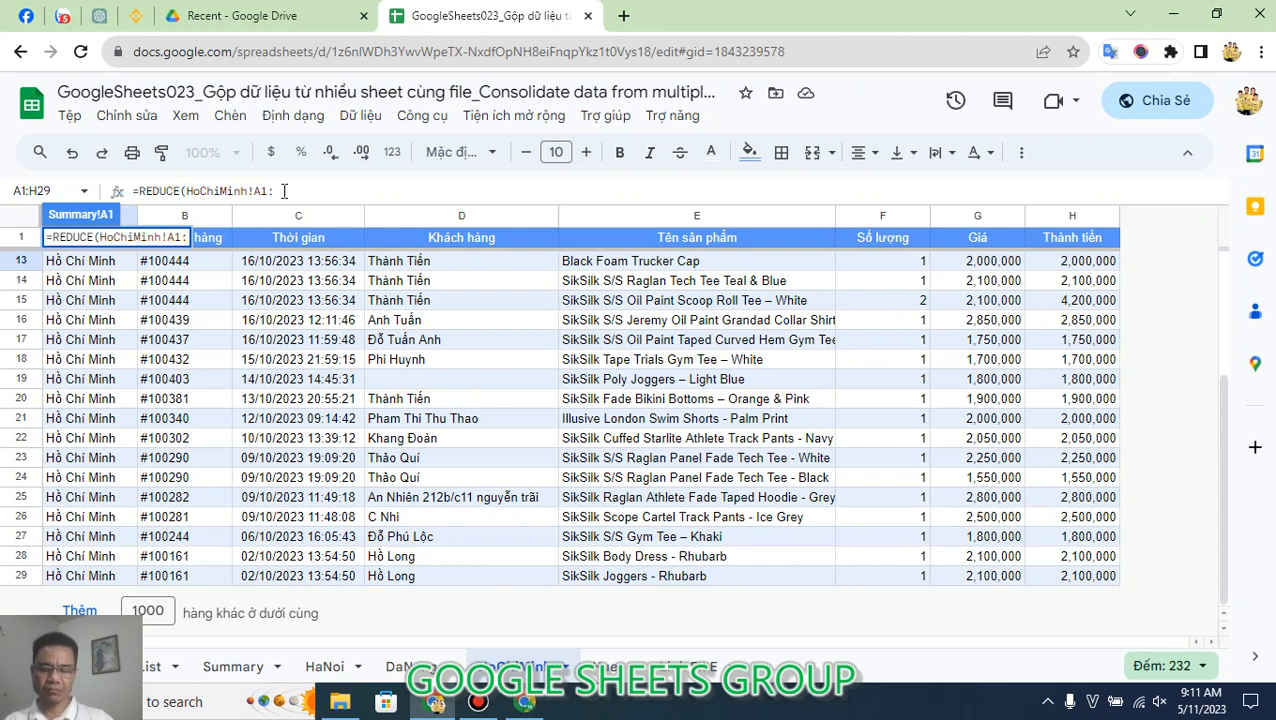
type("H1:")
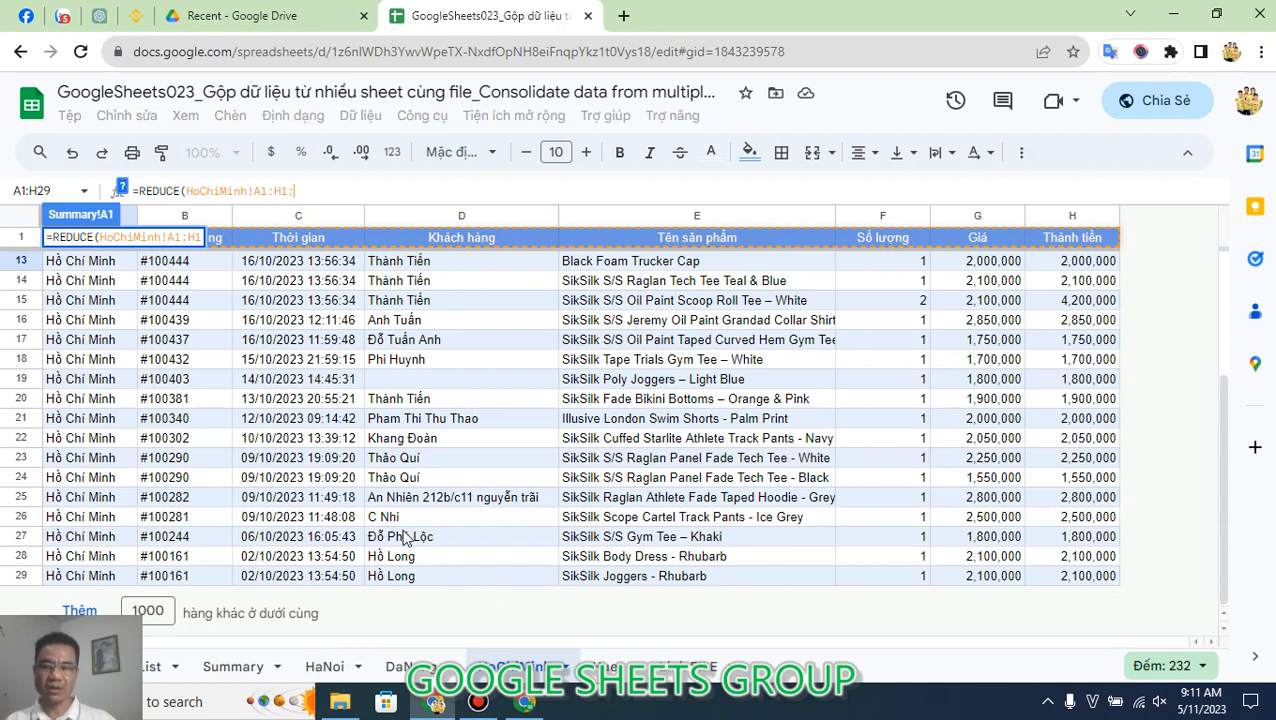
type(";")
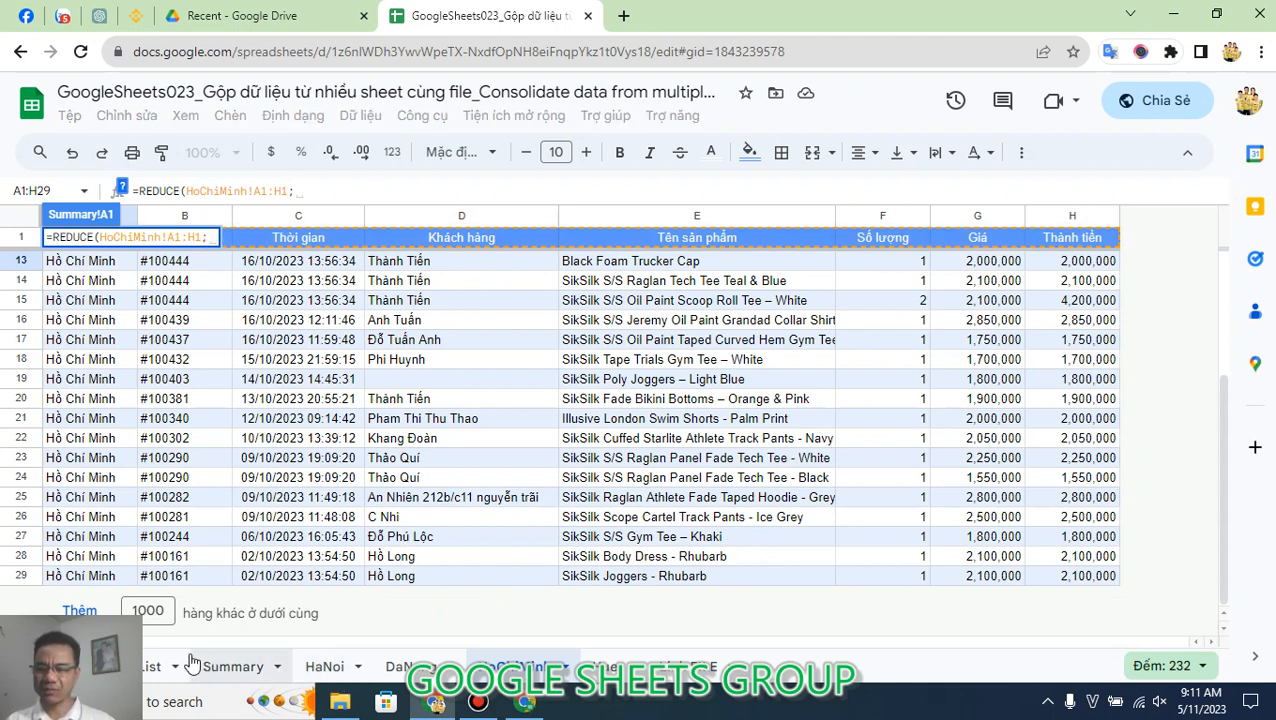
Add the sheet-name range A2:A5 of the List sheet as REDUCE's second argument, followed by a semicolon.
left_click(150, 667)
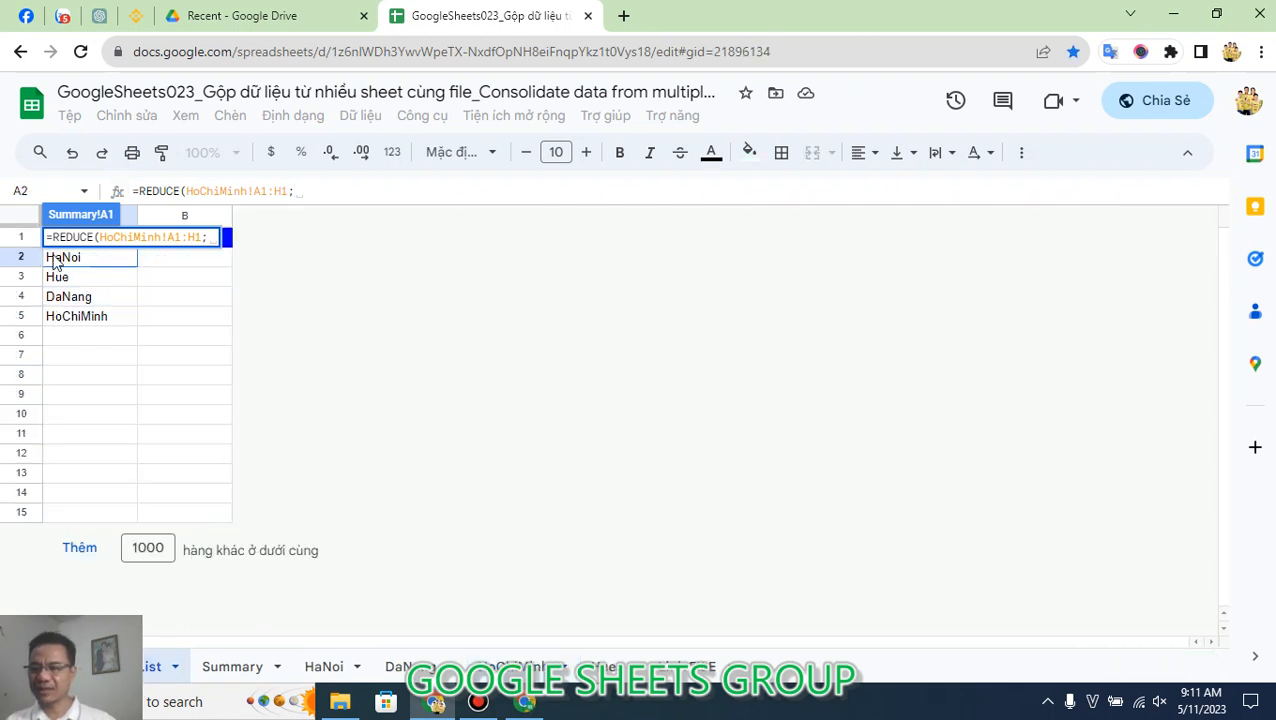
left_click_drag(55, 262, 97, 322)
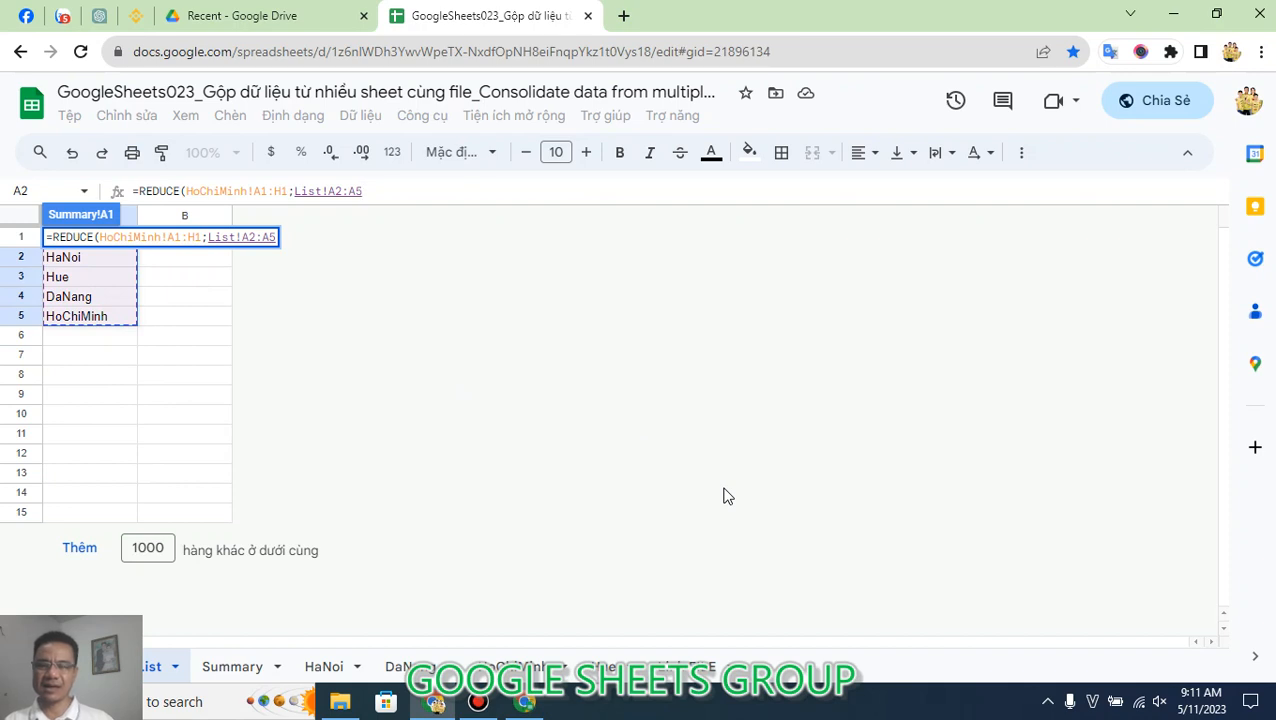
type(";")
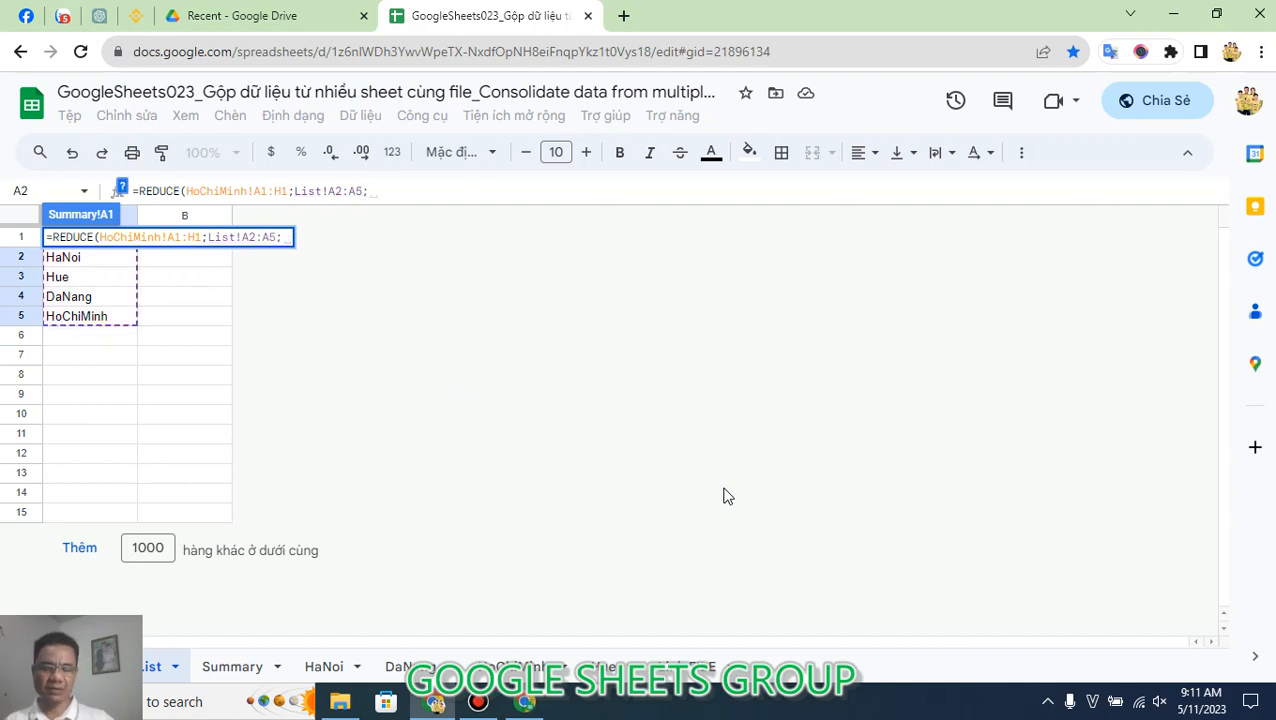
Add a LAMBDA with parameters x and y as the third argument, and change the separator after HoChiMinh!A1:H1 to a comma.
type("LAMBDA(")
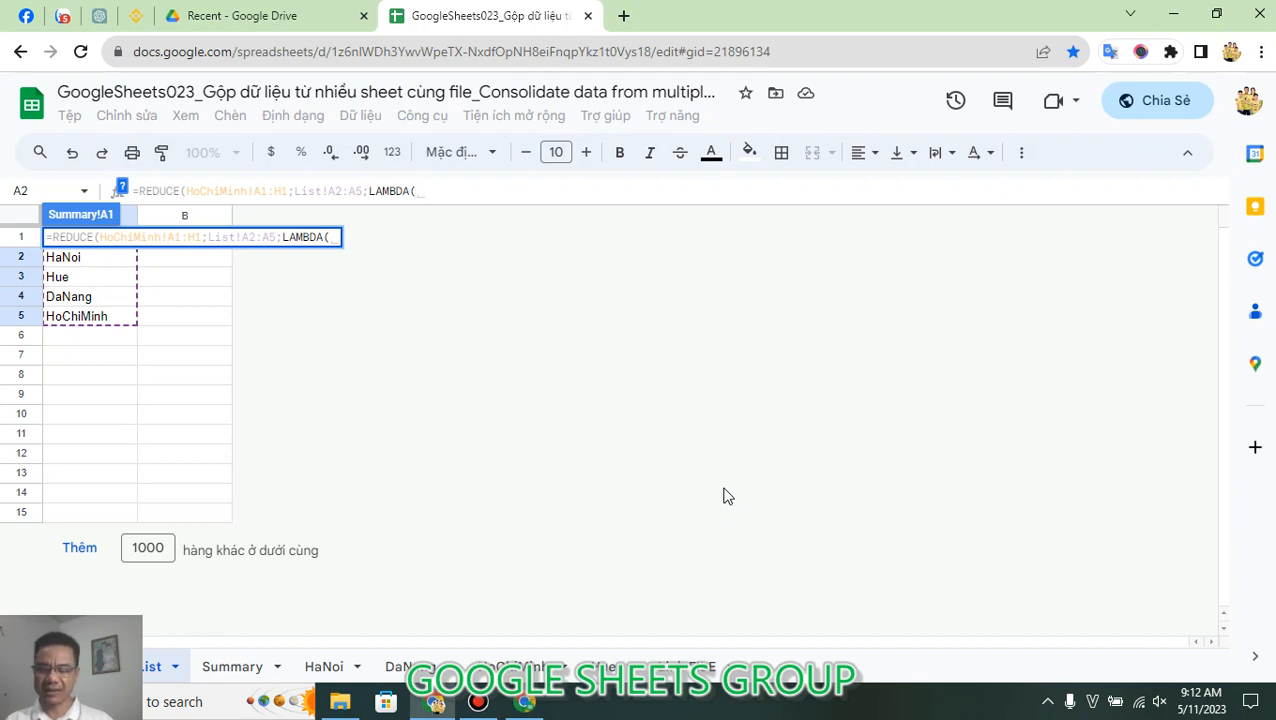
type("x")
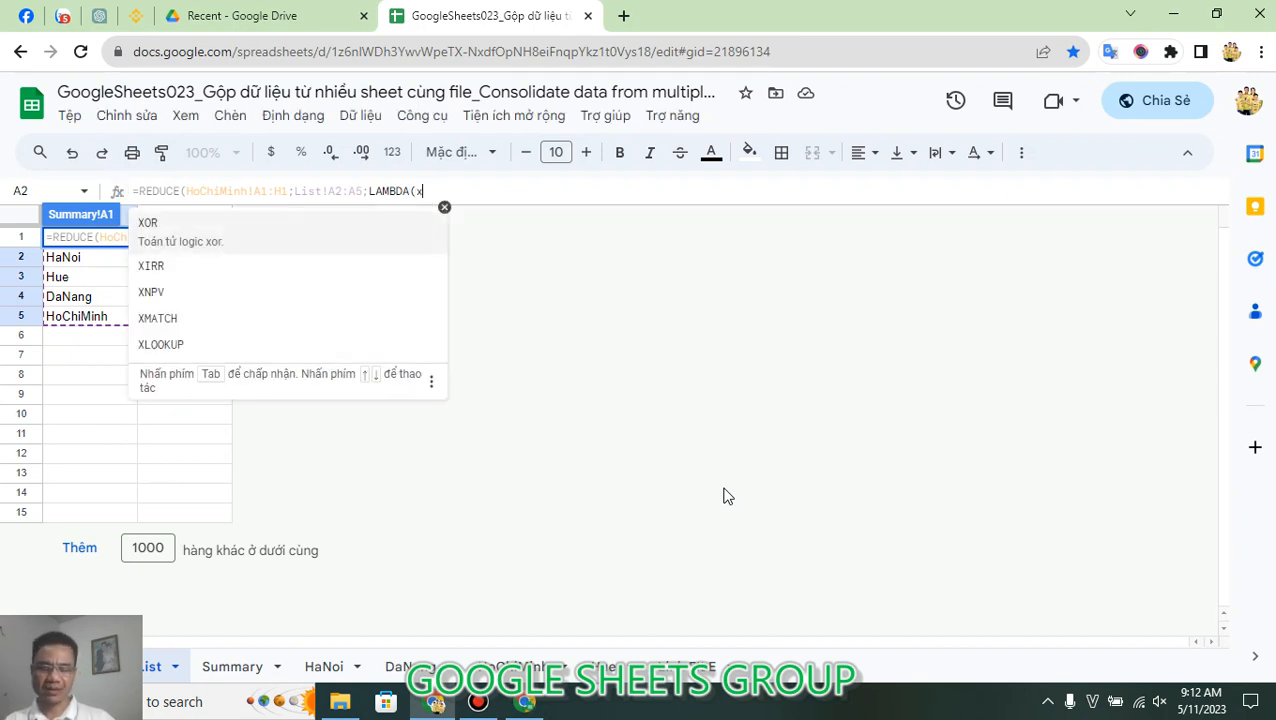
type(",")
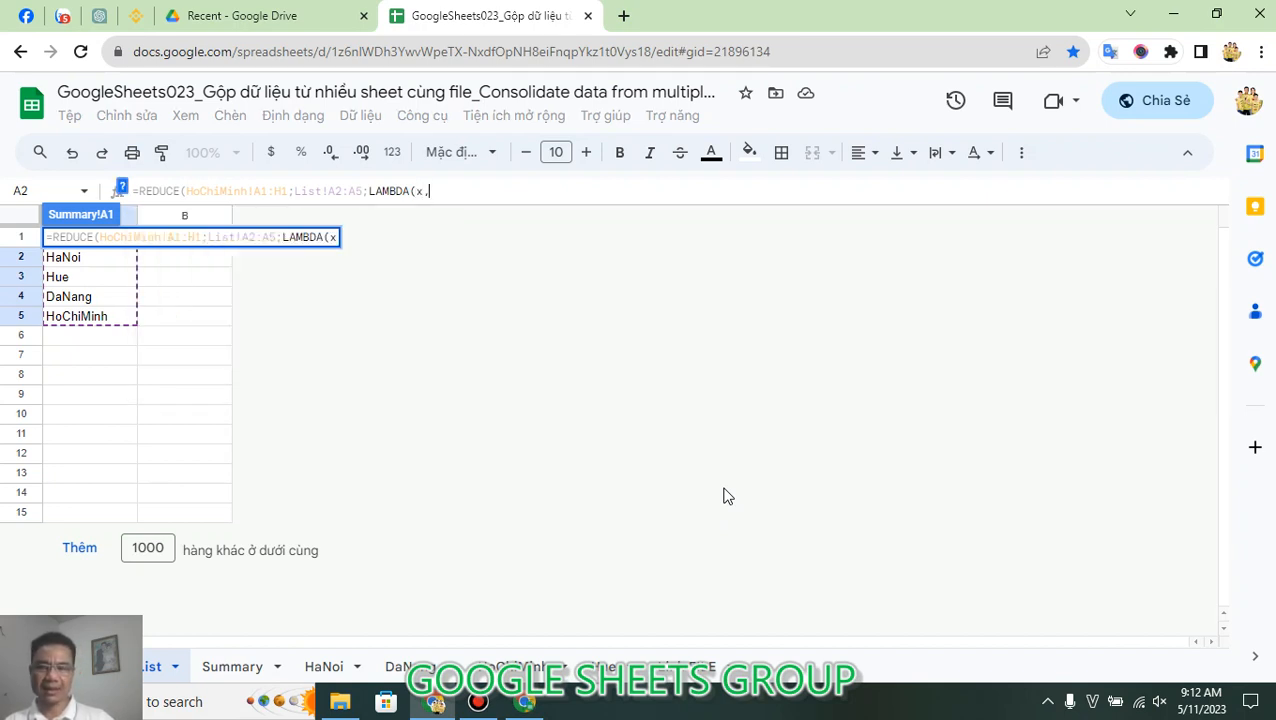
type("y")
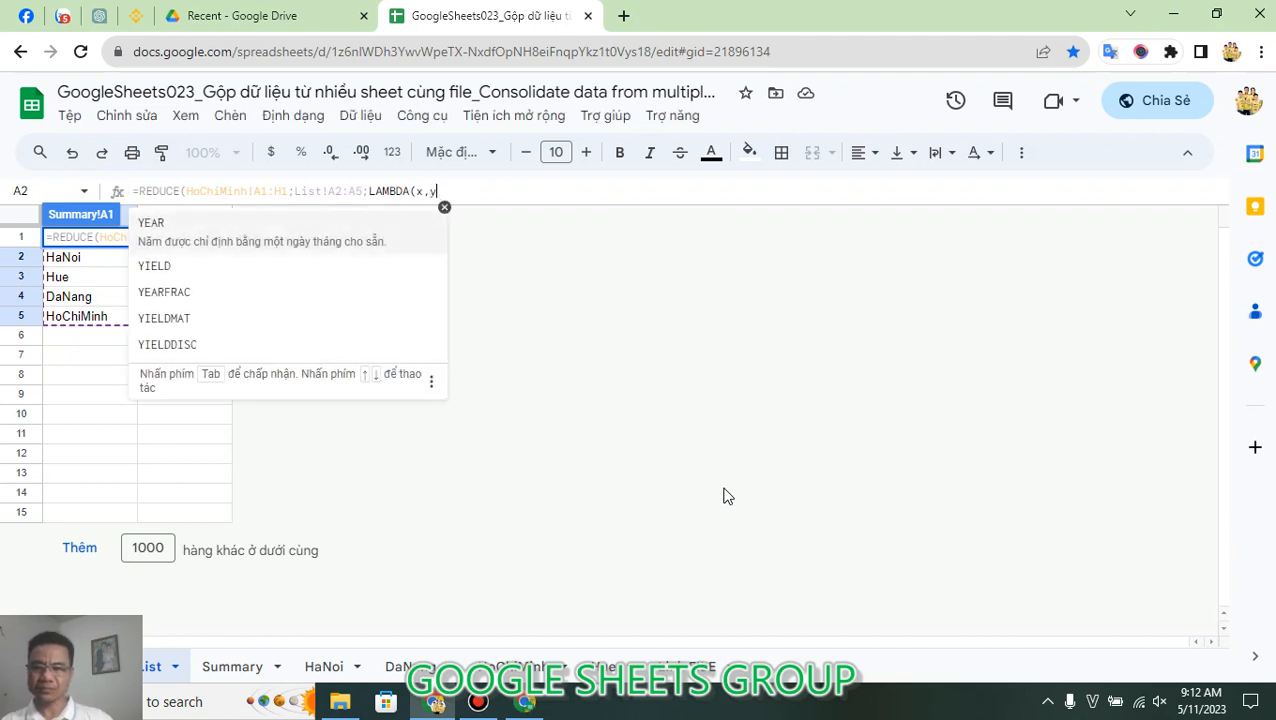
key("BackSpace")
type(",")
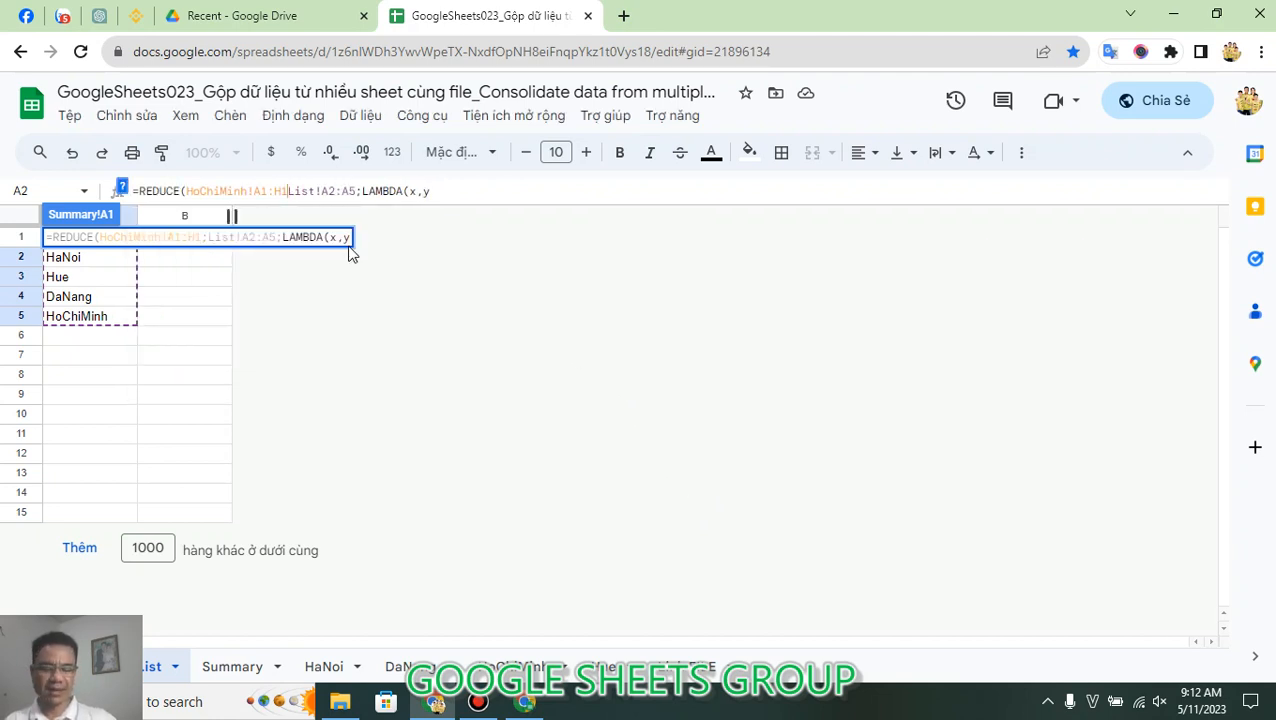
left_click(469, 190)
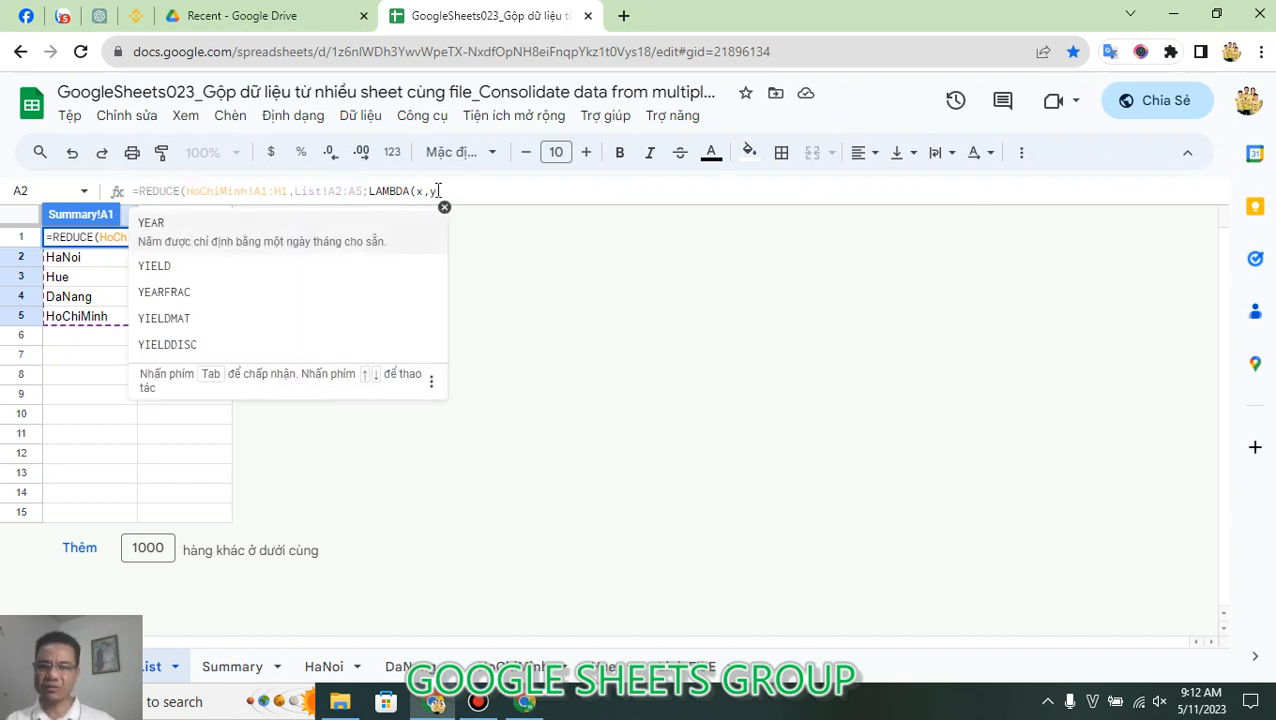
type(",")
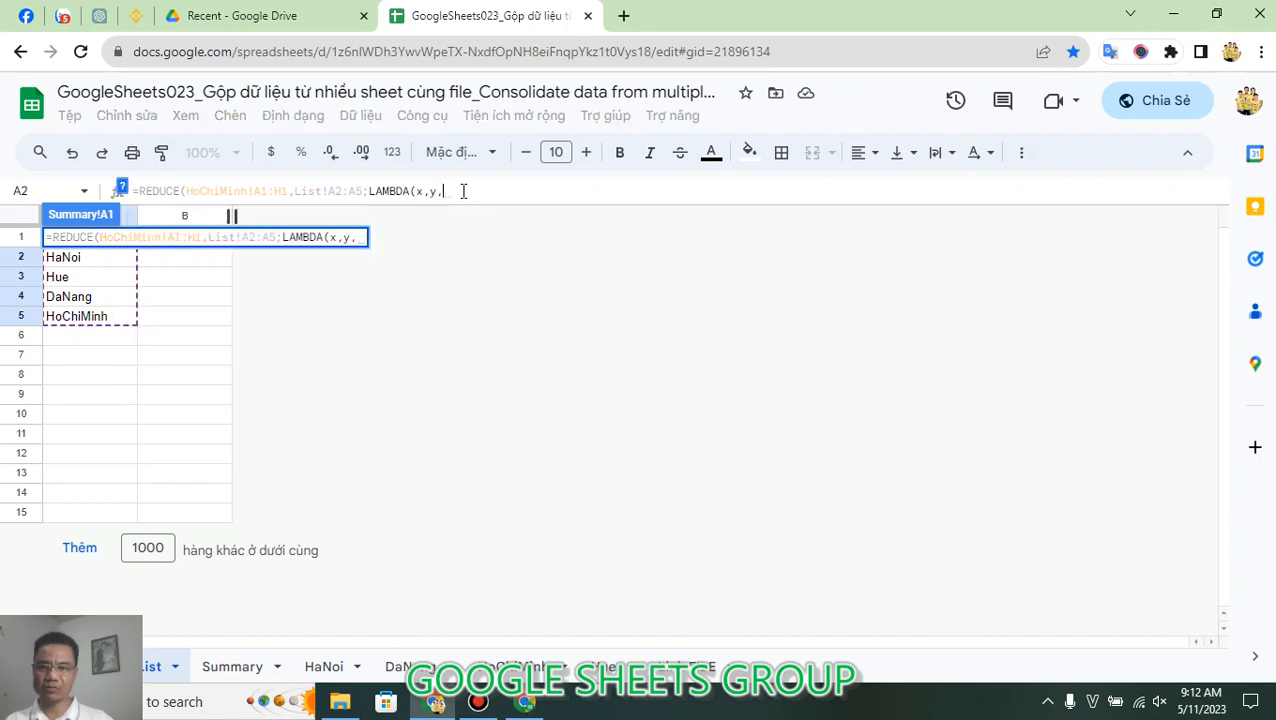
Begin the LAMBDA body with a curly-brace array that stacks x above an INDIRECT function.
type("{")
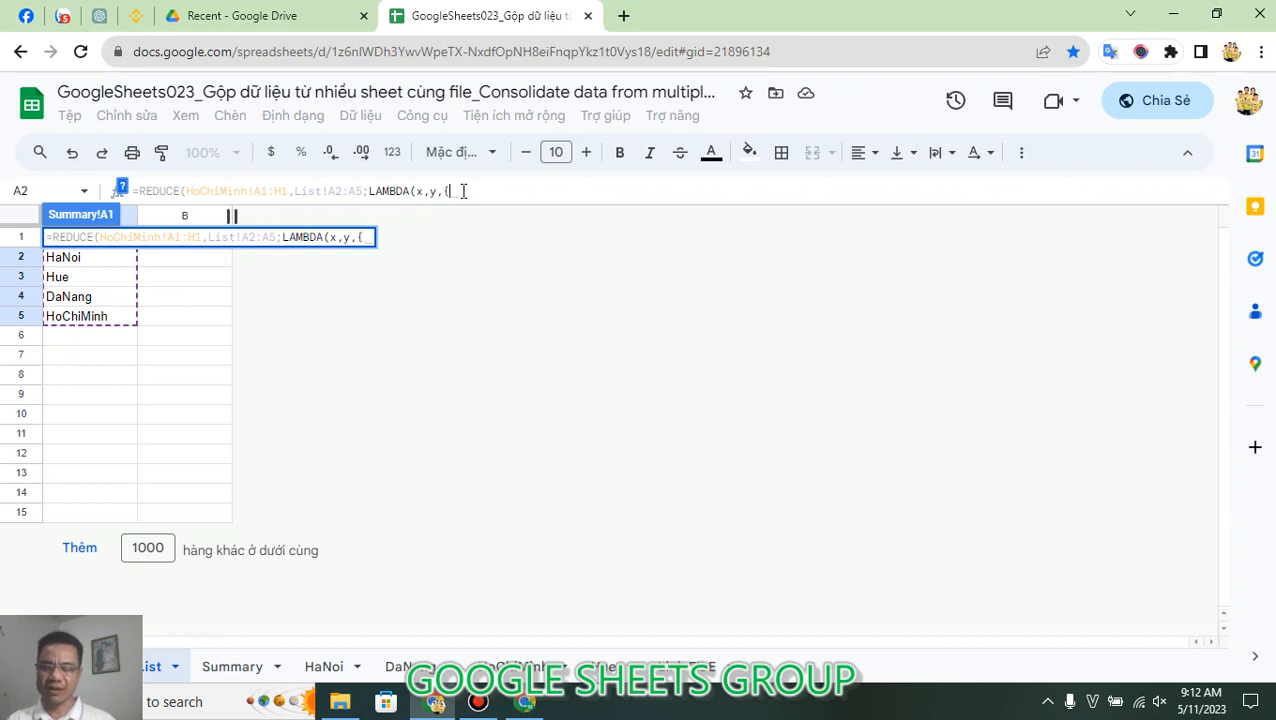
type("x")
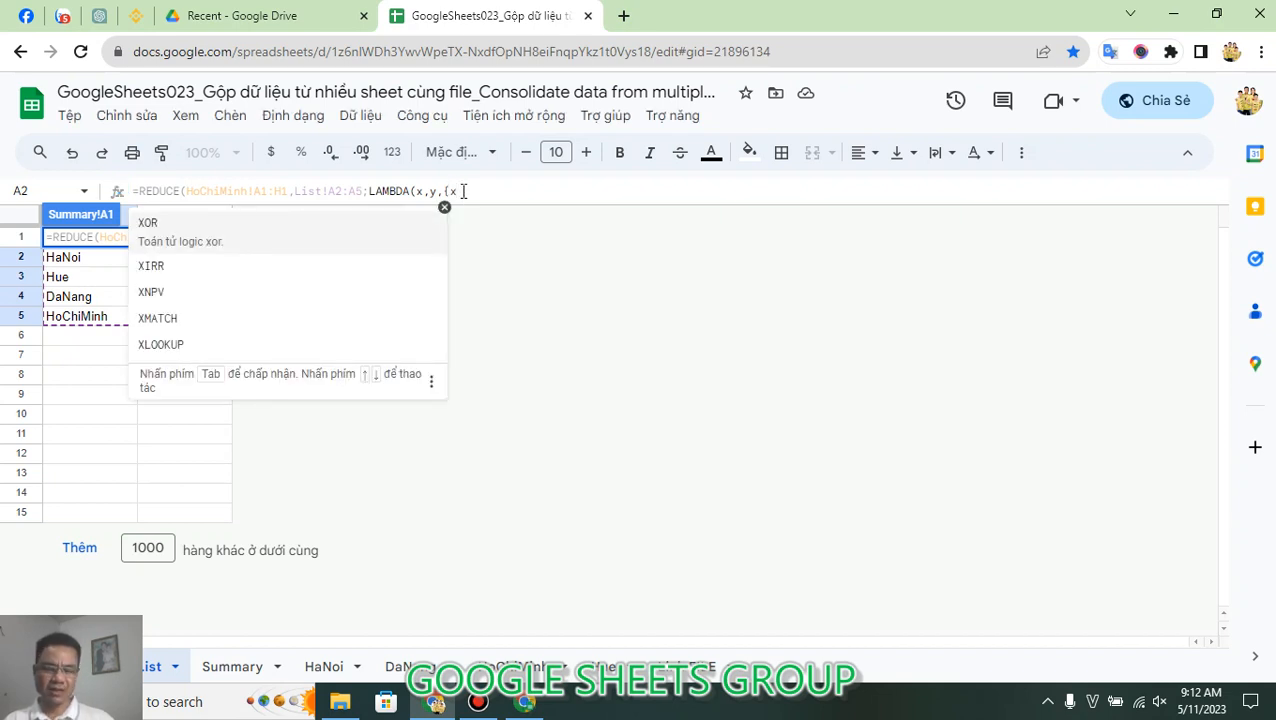
type(";")
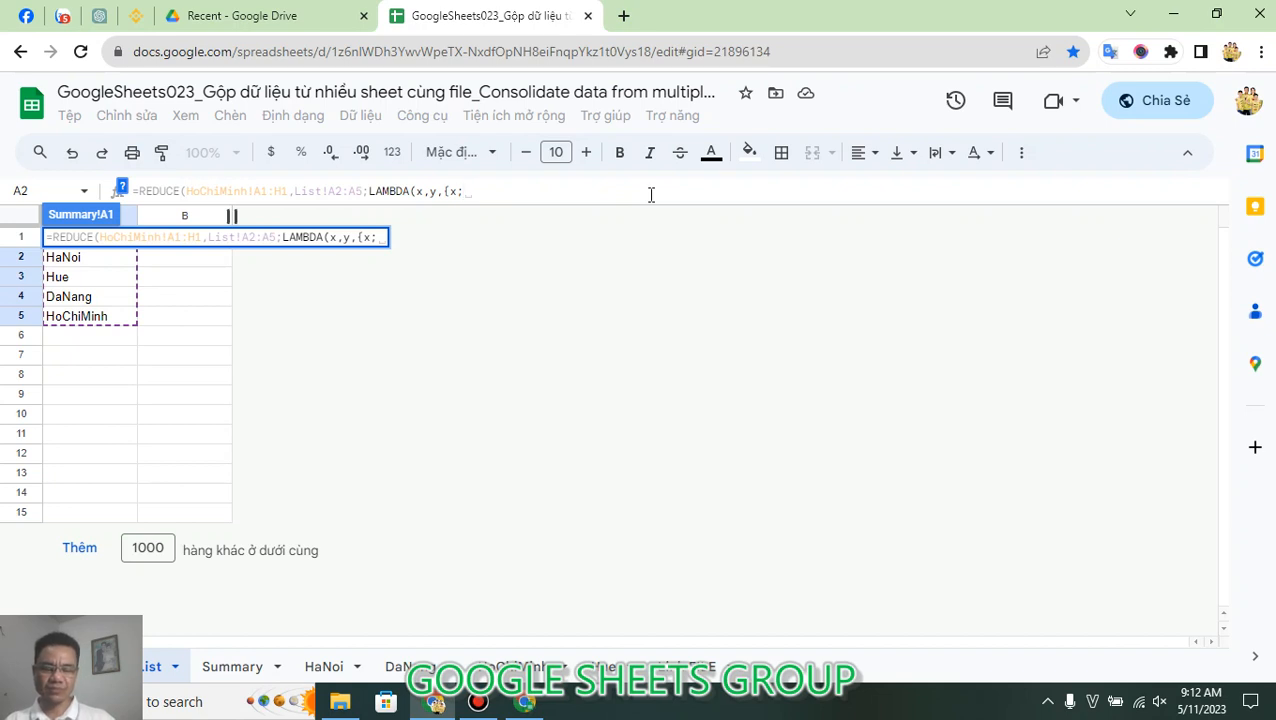
type("IND")
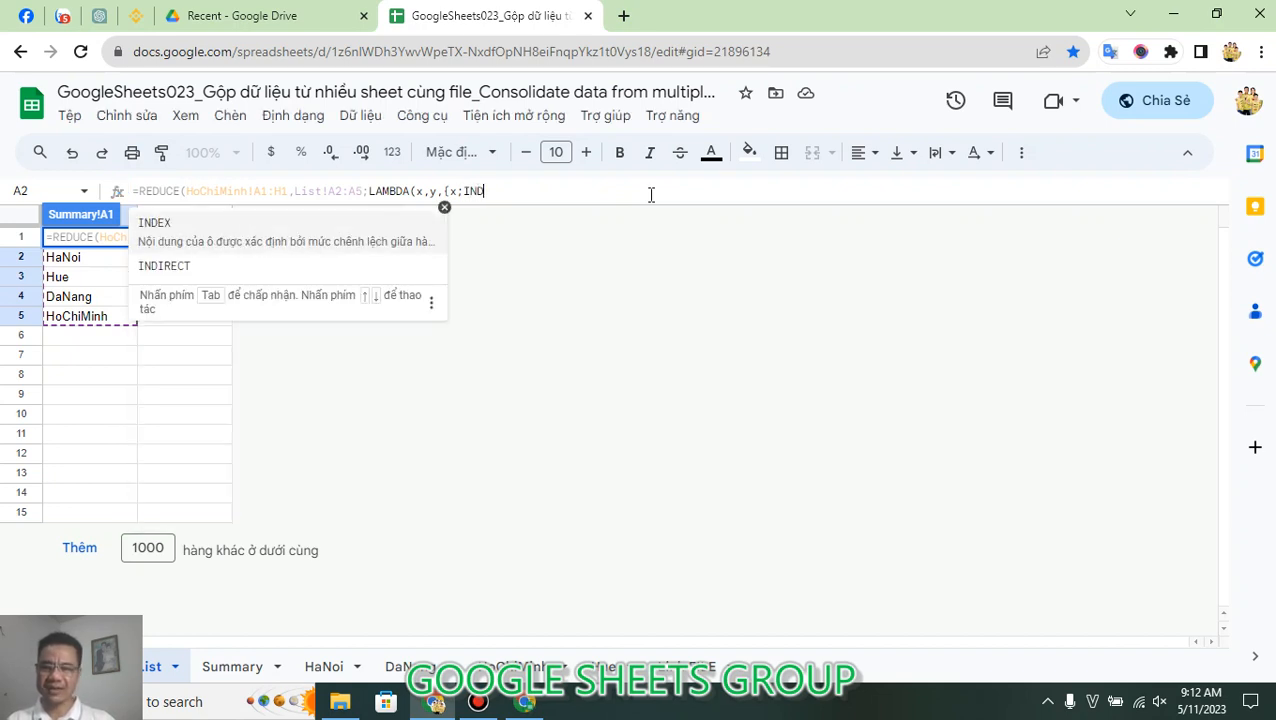
key("Down")
key("Tab")
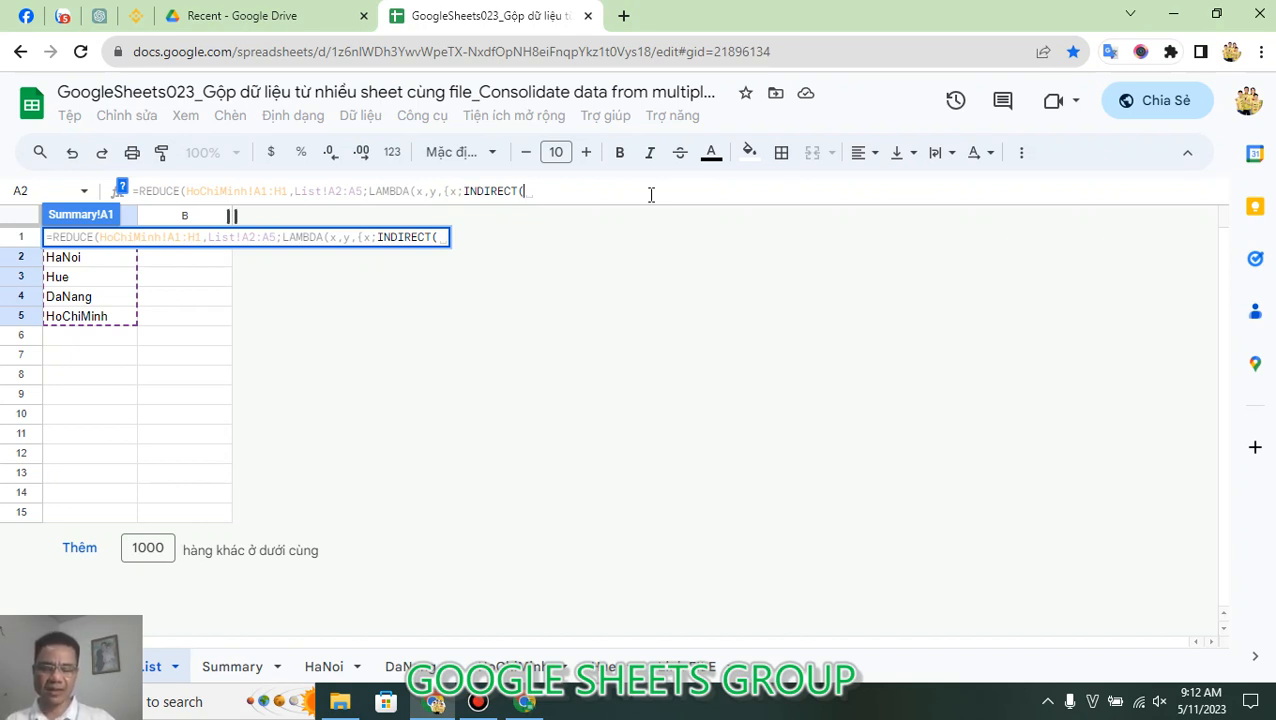
Give INDIRECT the reference y&"!A2:H" and close both the function and the curly-brace array.
type("y")
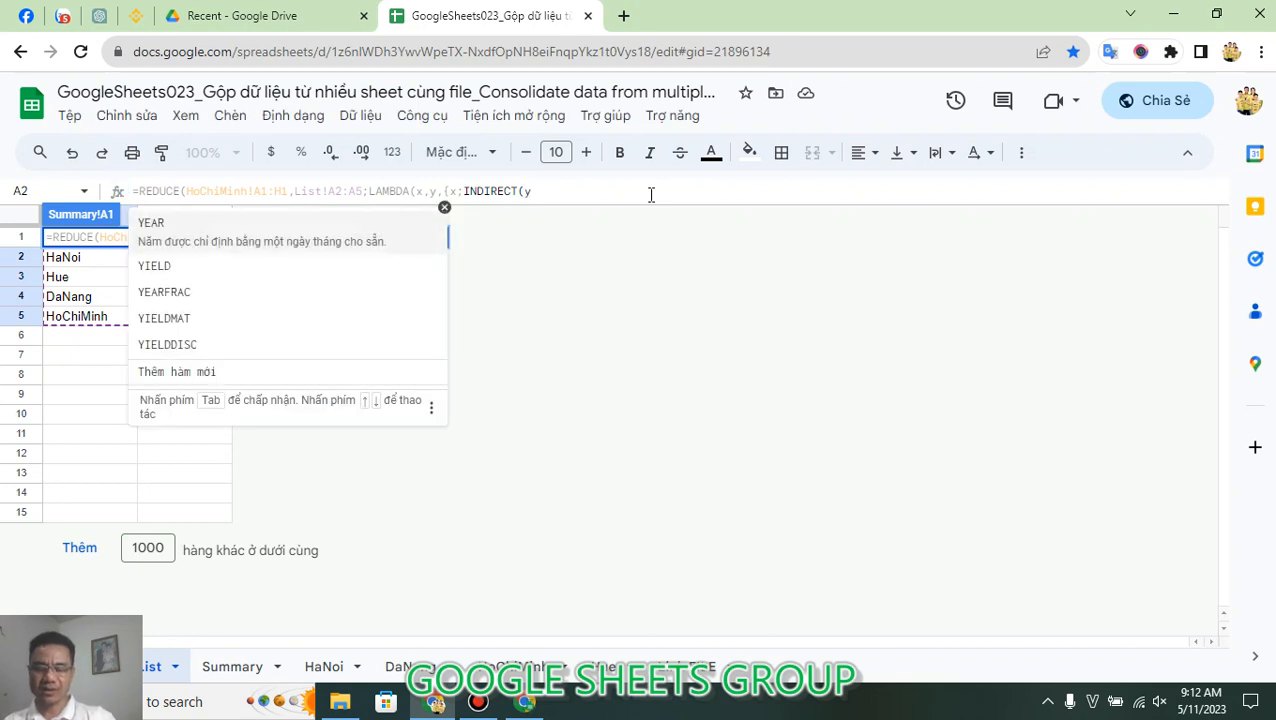
type("&\"")
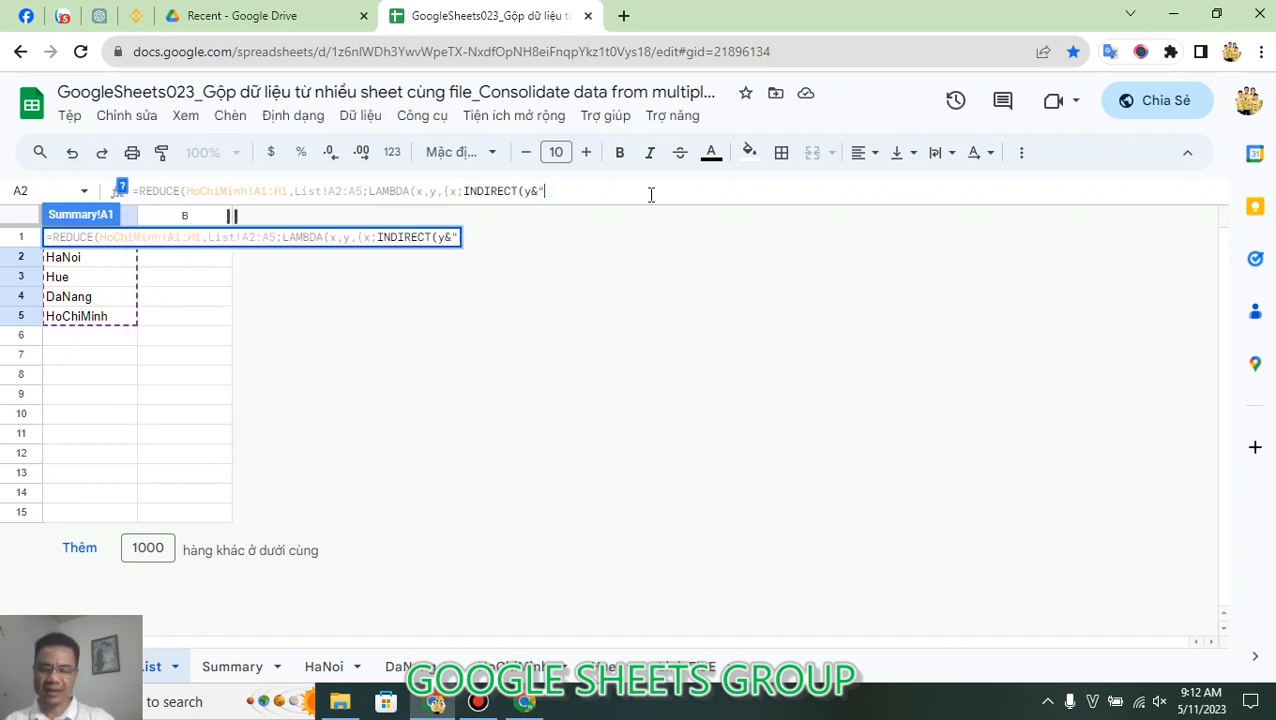
type("!")
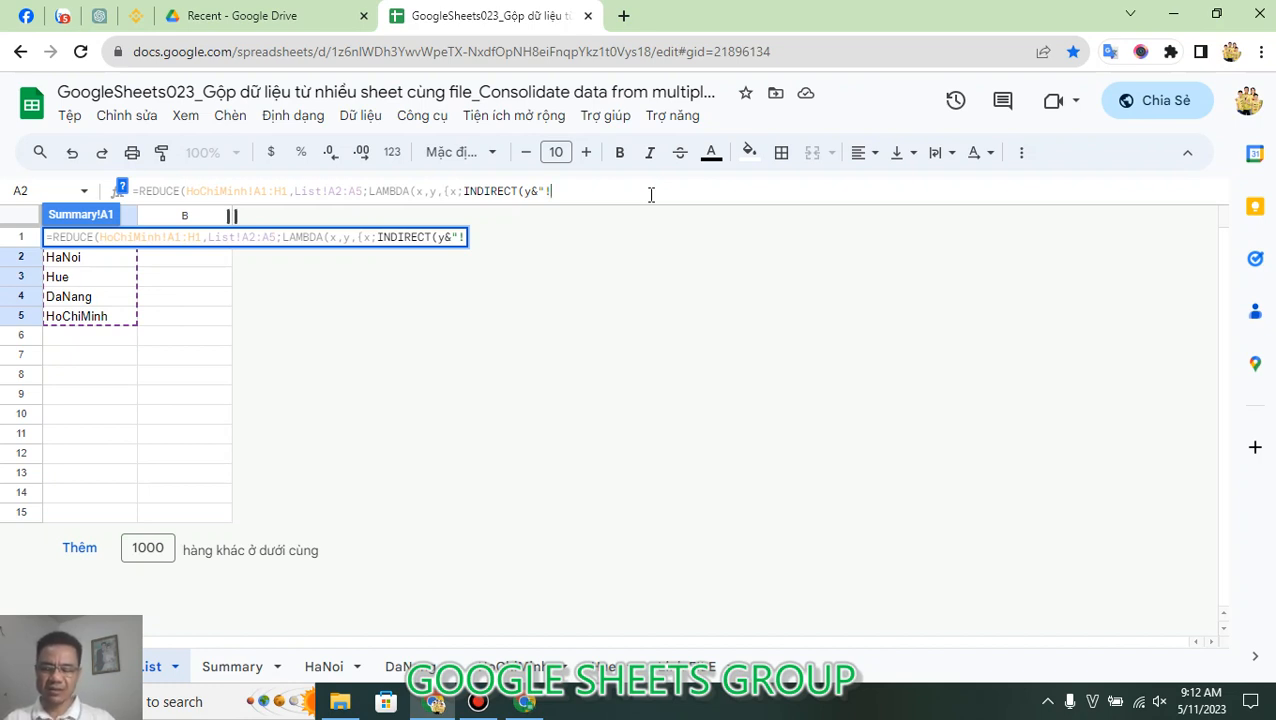
type("A2")
type(":H")
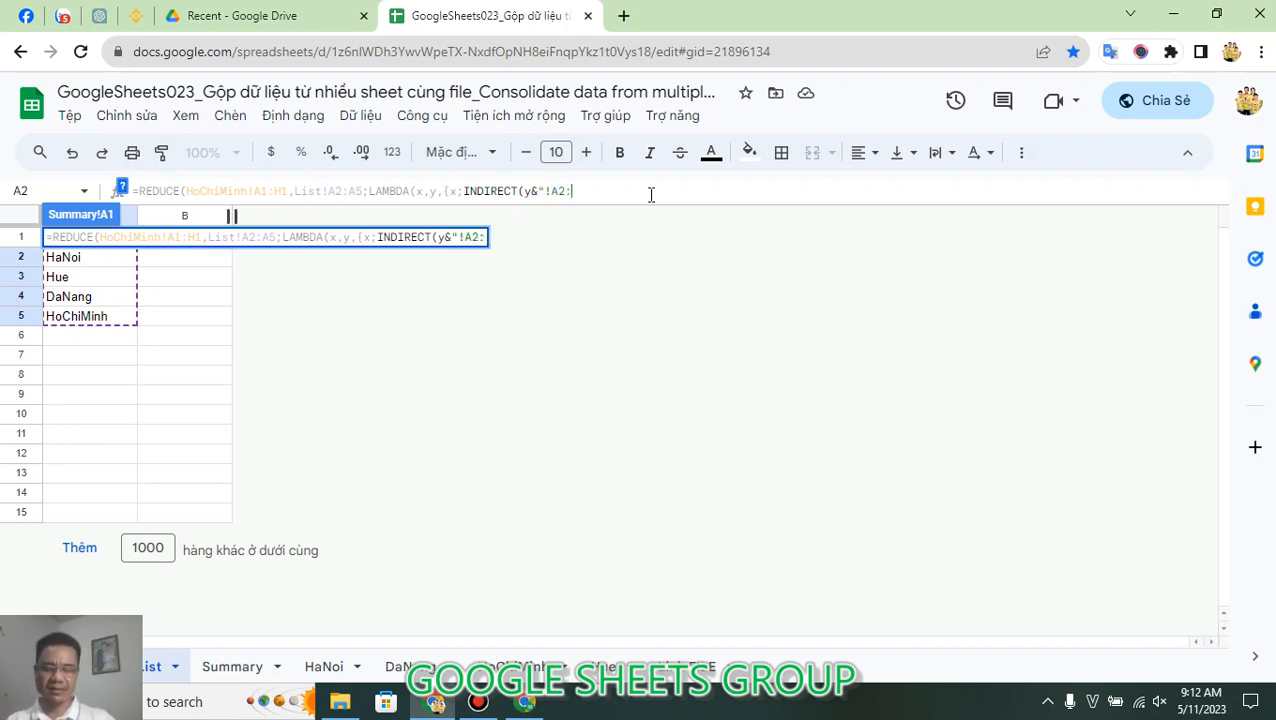
type("\")")
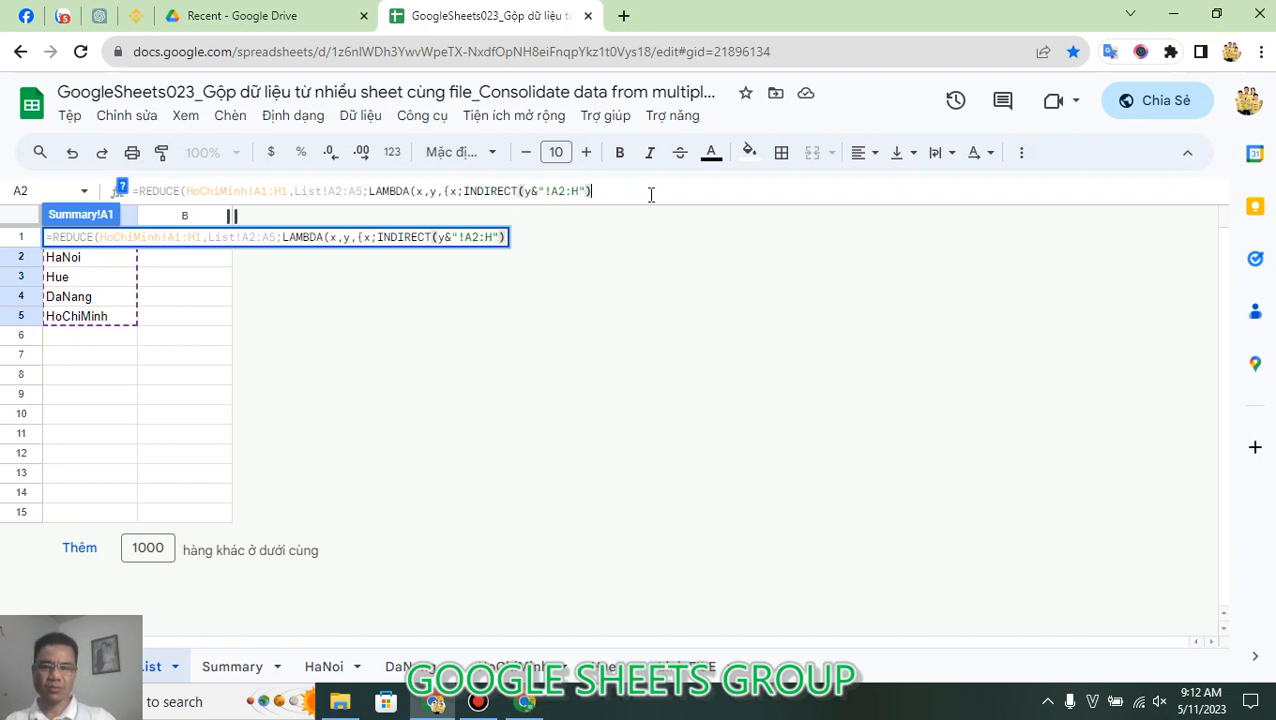
type("}")
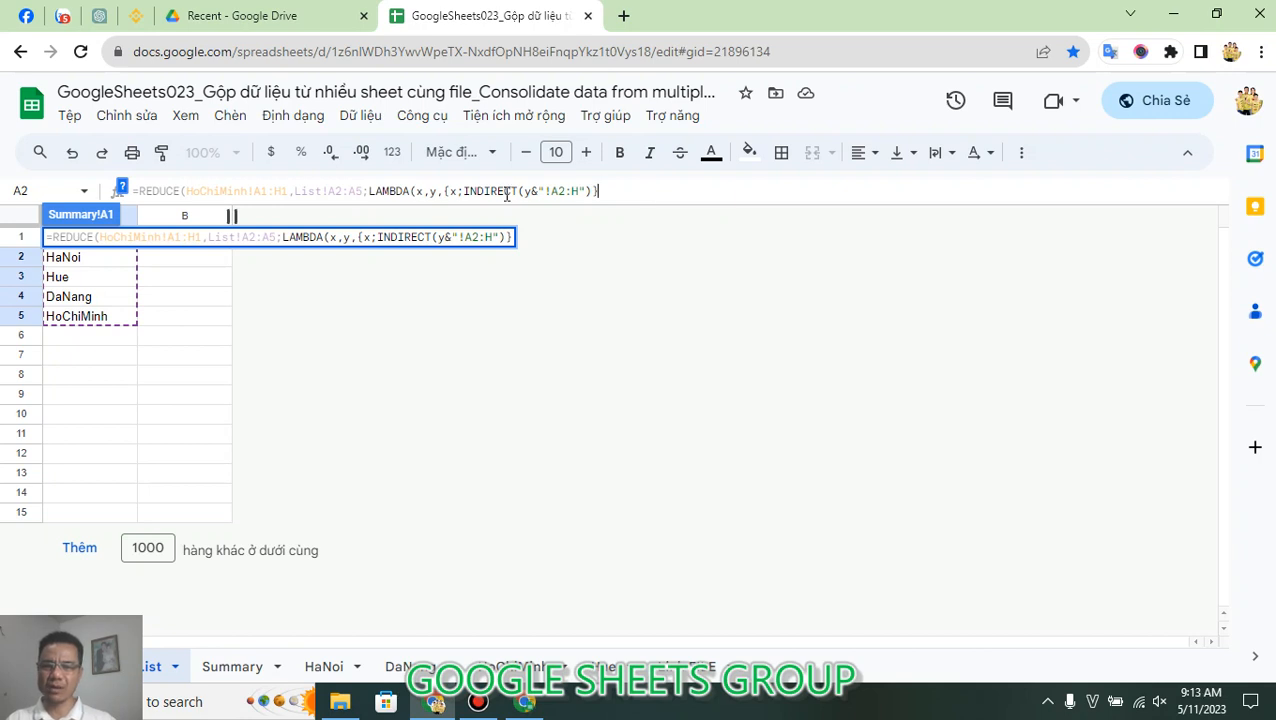
Close the LAMBDA and REDUCE parentheses and enter the finished formula in cell A1 of the Summary sheet.
left_click_drag(447, 186, 598, 190)
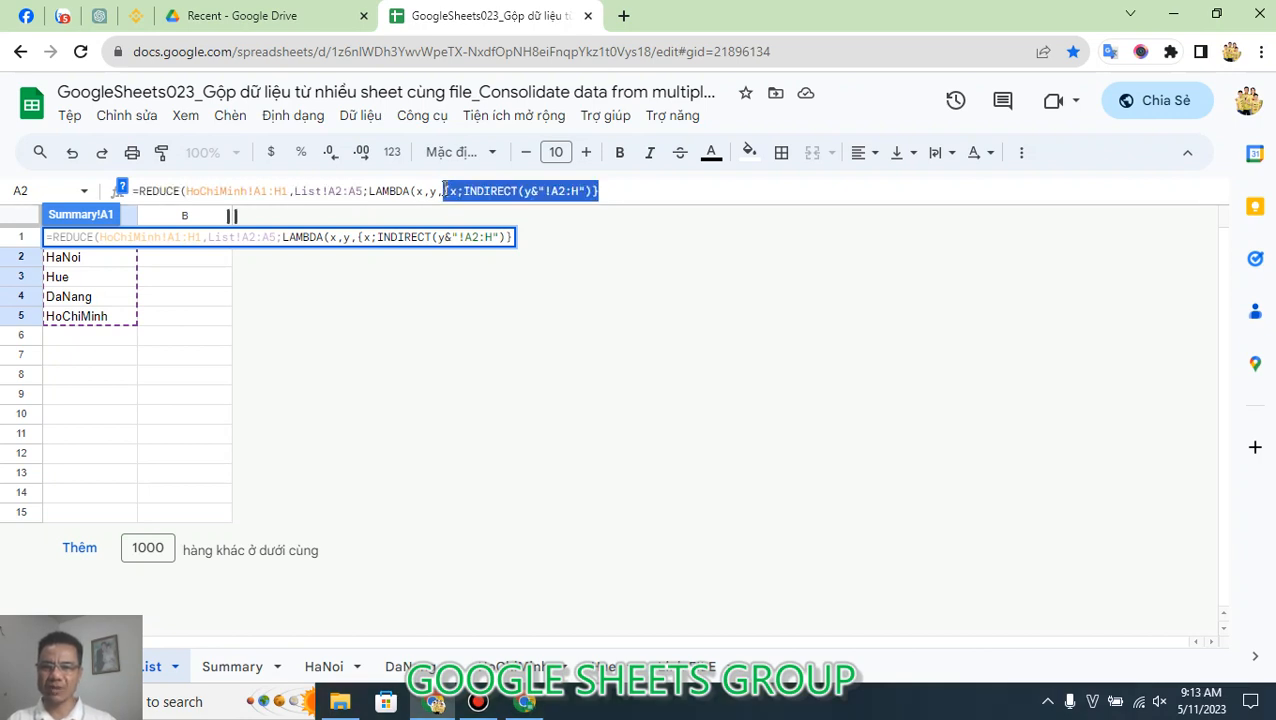
left_click(647, 191)
type("))")
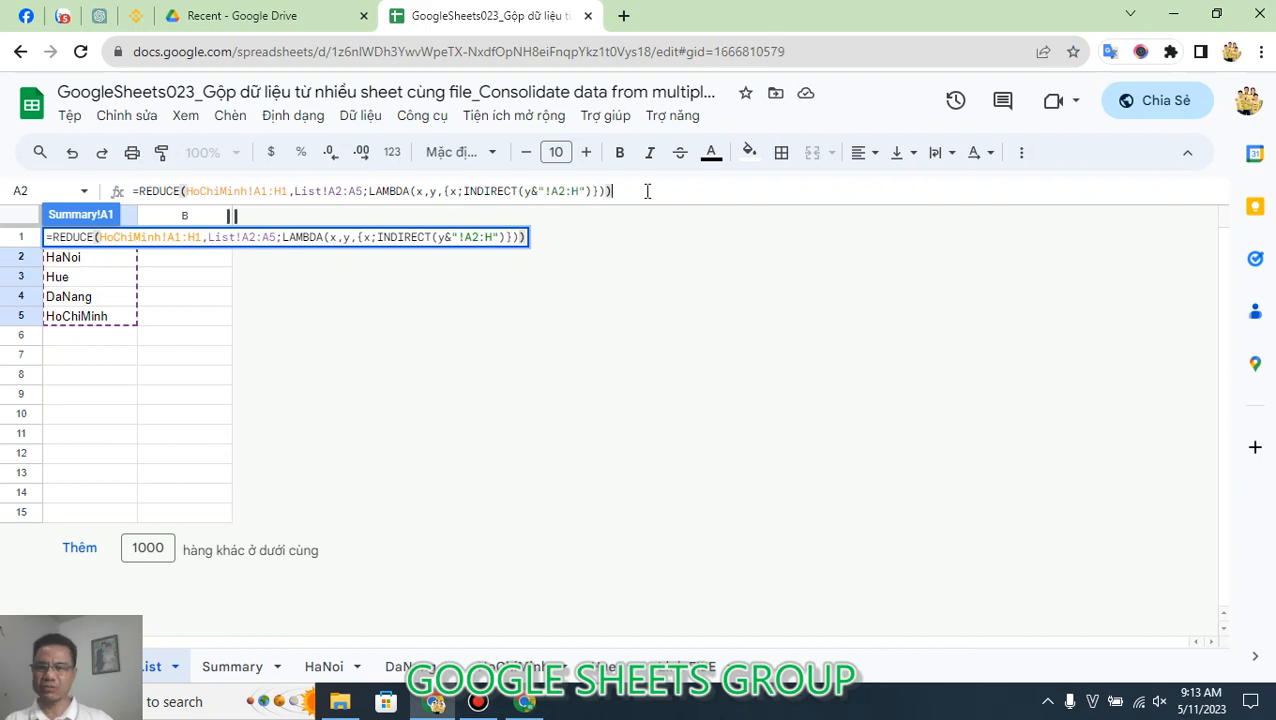
key("Return")
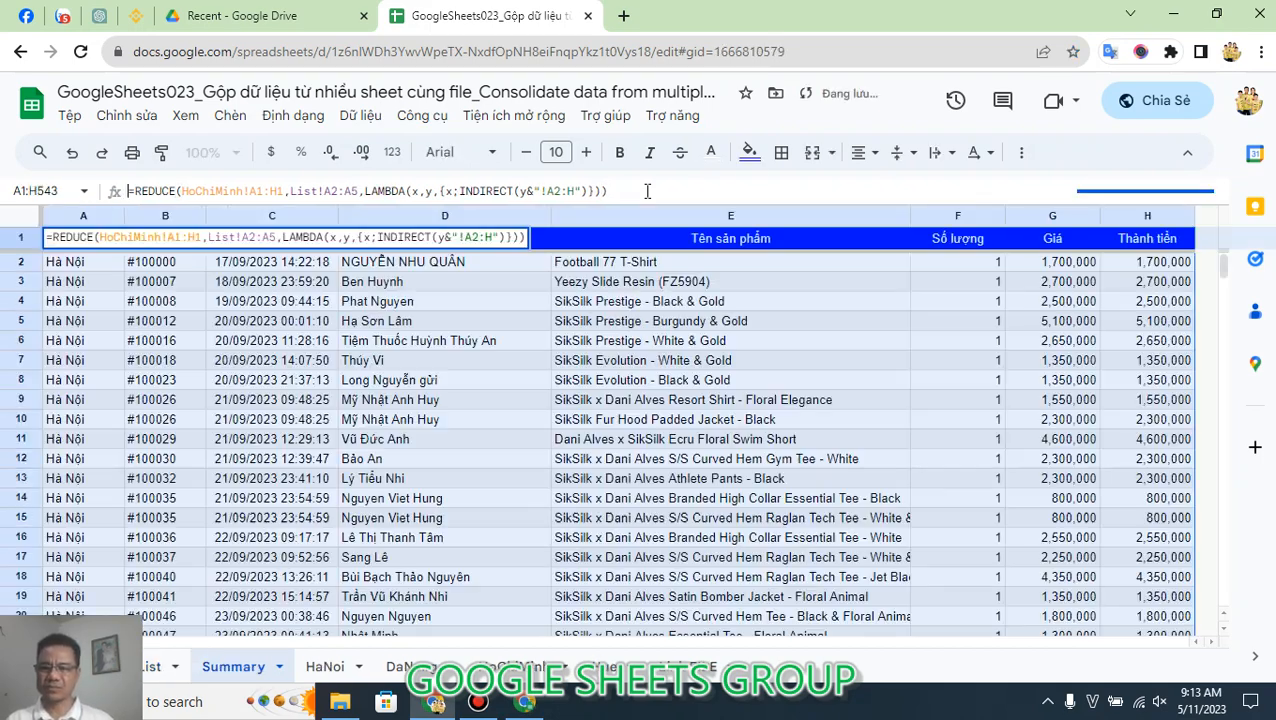
key("Escape")
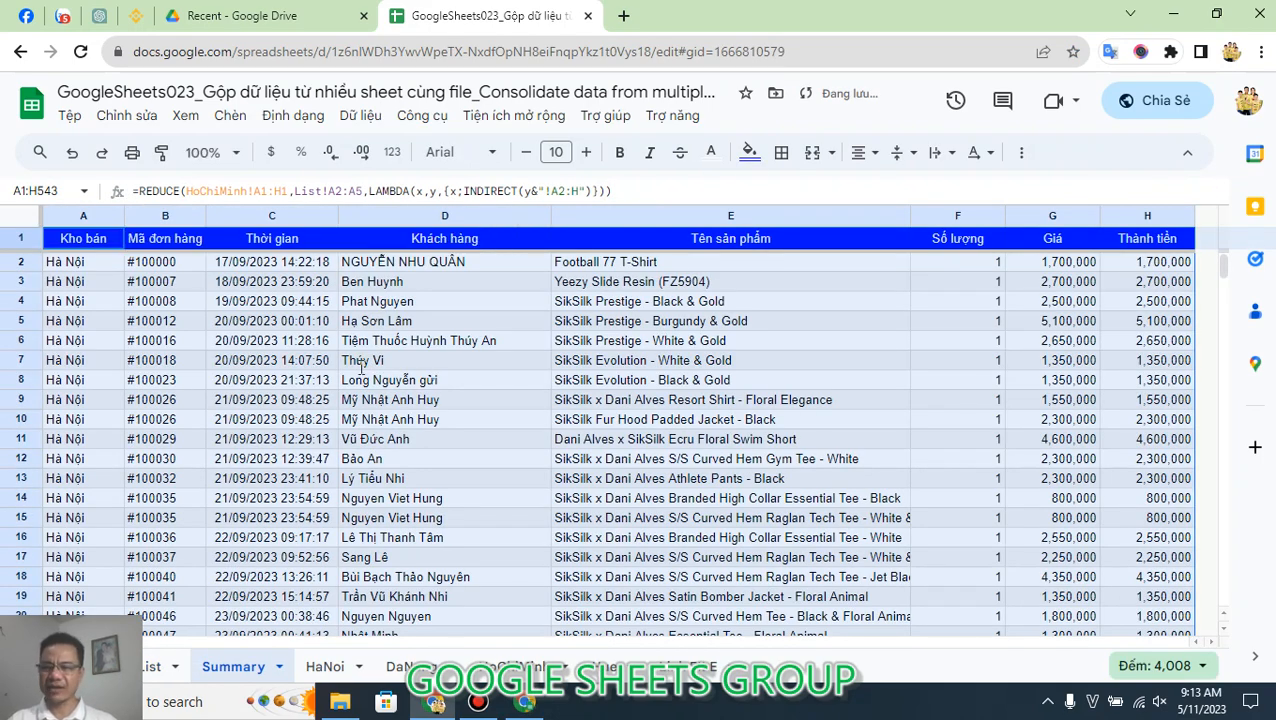
Inspect the consolidated rows on the Summary sheet, following column C down to the first gap in the data.
key("F2")
double_click(270, 342)
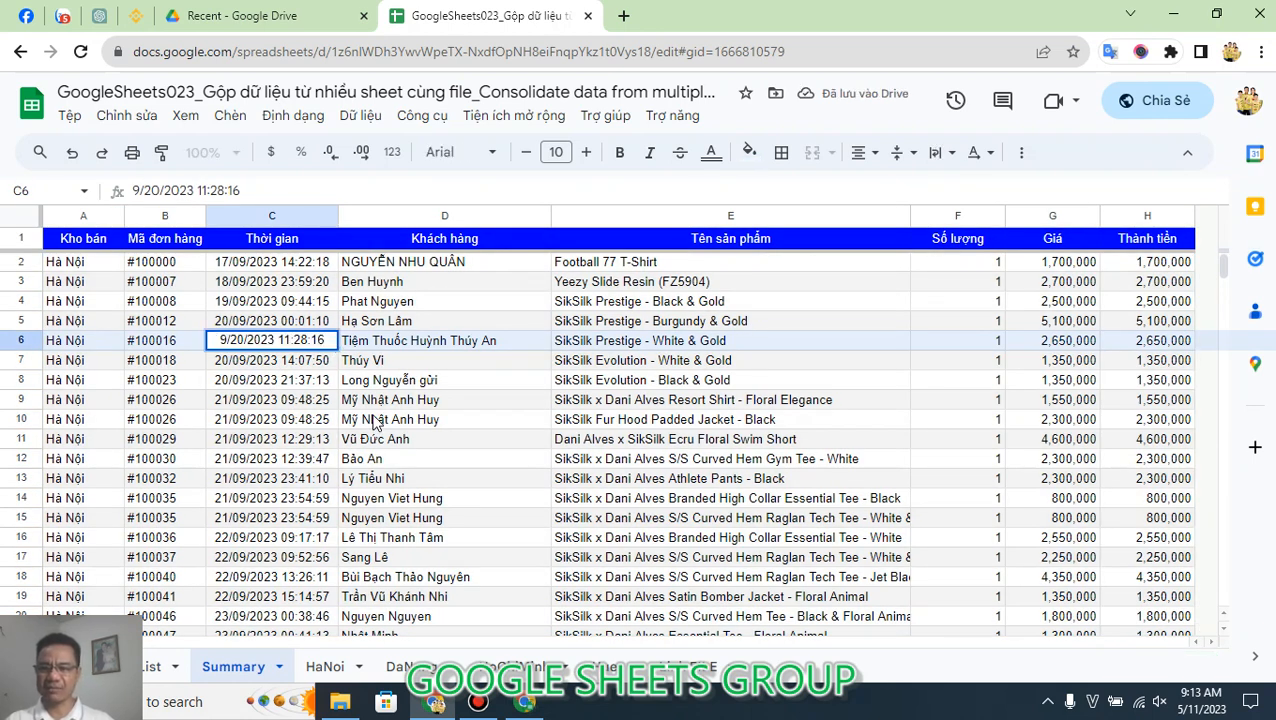
key("Escape")
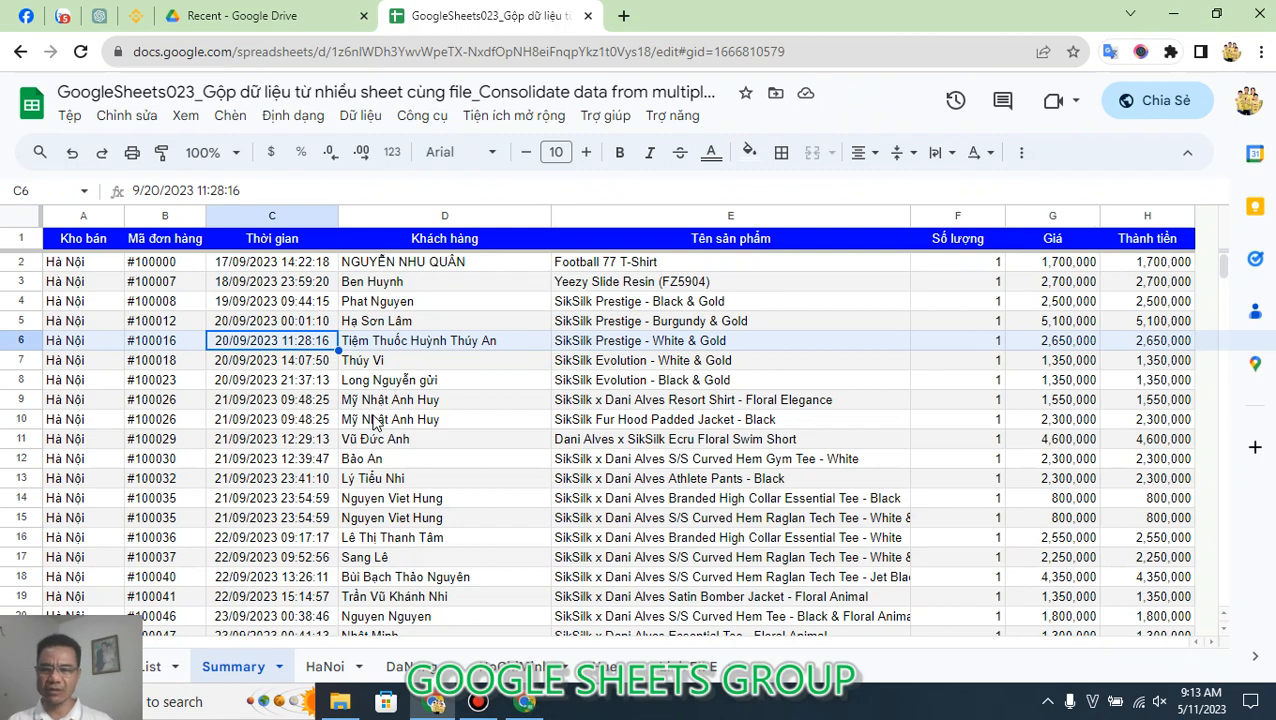
key("ctrl+Down")
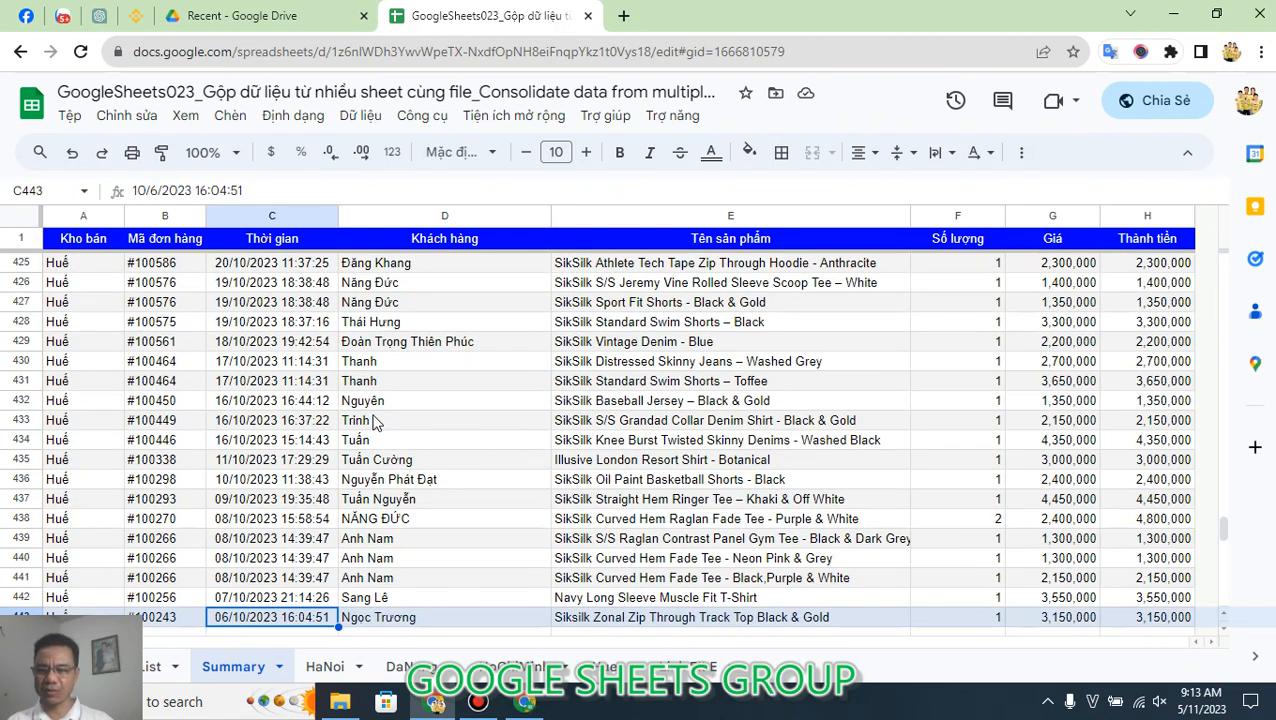
key("Down")
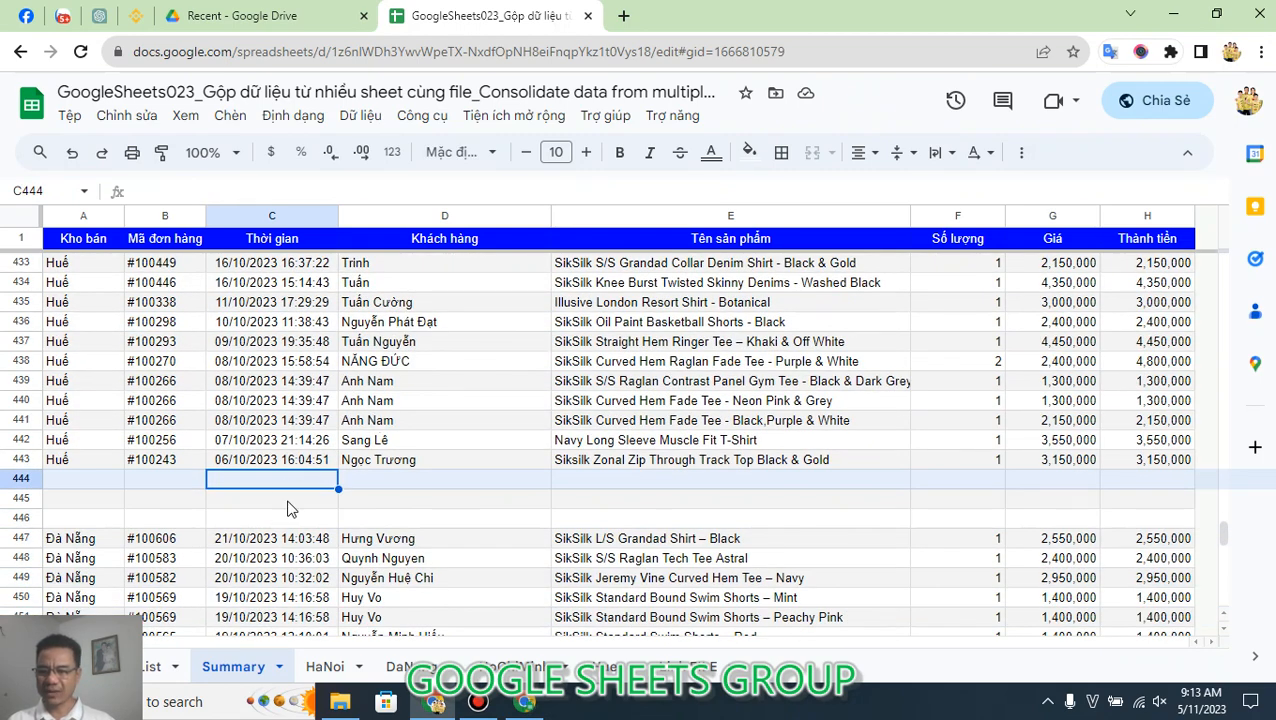
Examine the blank rows between the Huế and Đà Nẵng blocks and the end of the consolidated data on the Summary sheet.
key("Down")
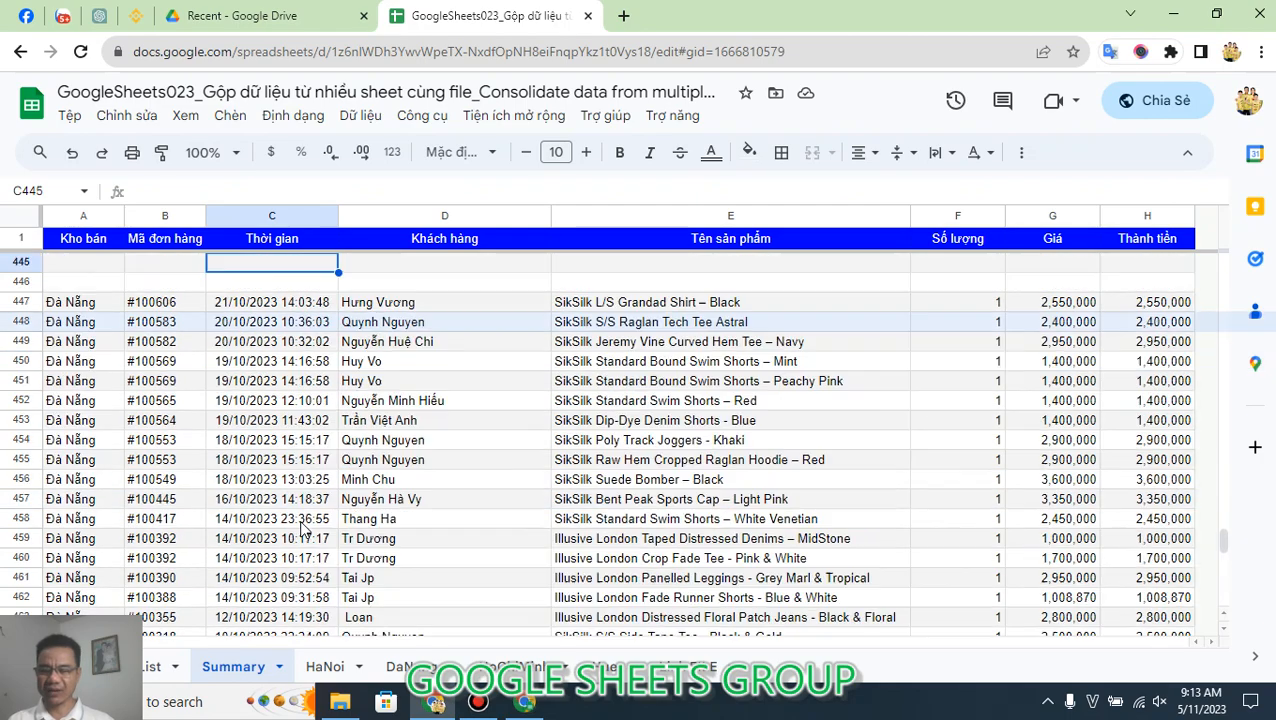
scroll(300, 527, "down", 12)
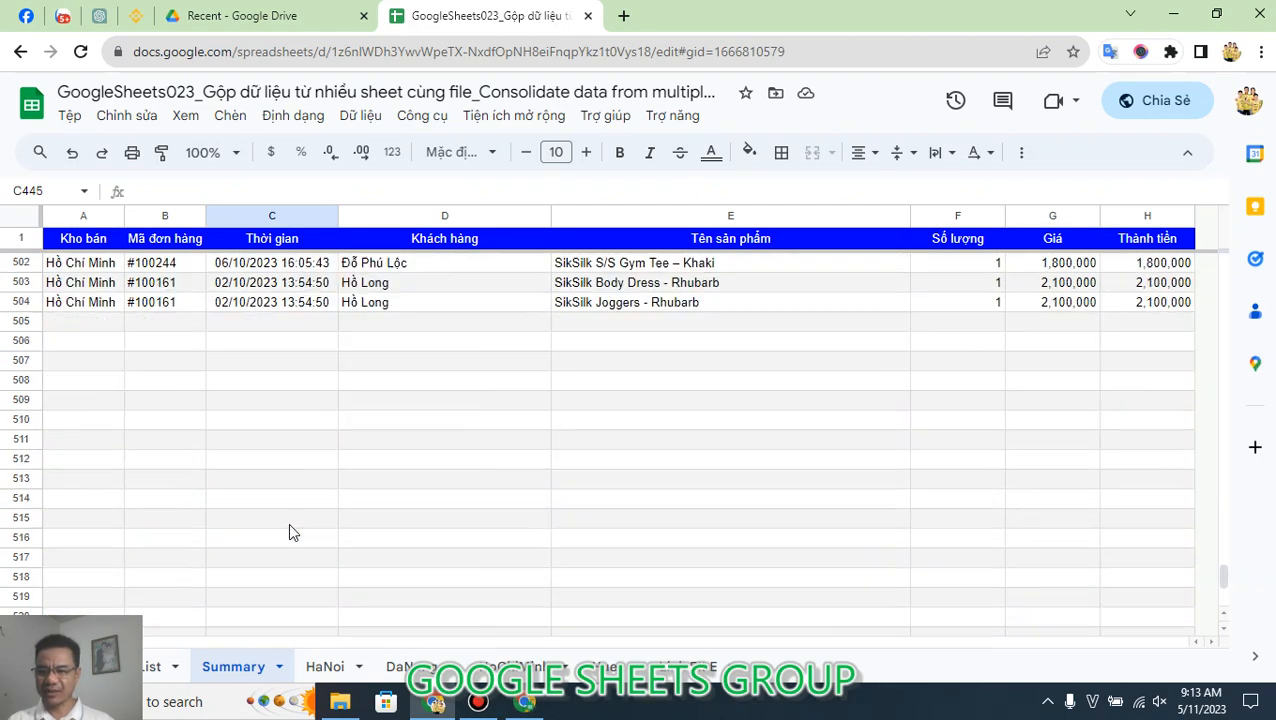
left_click(265, 478)
scroll(276, 496, "up", 2)
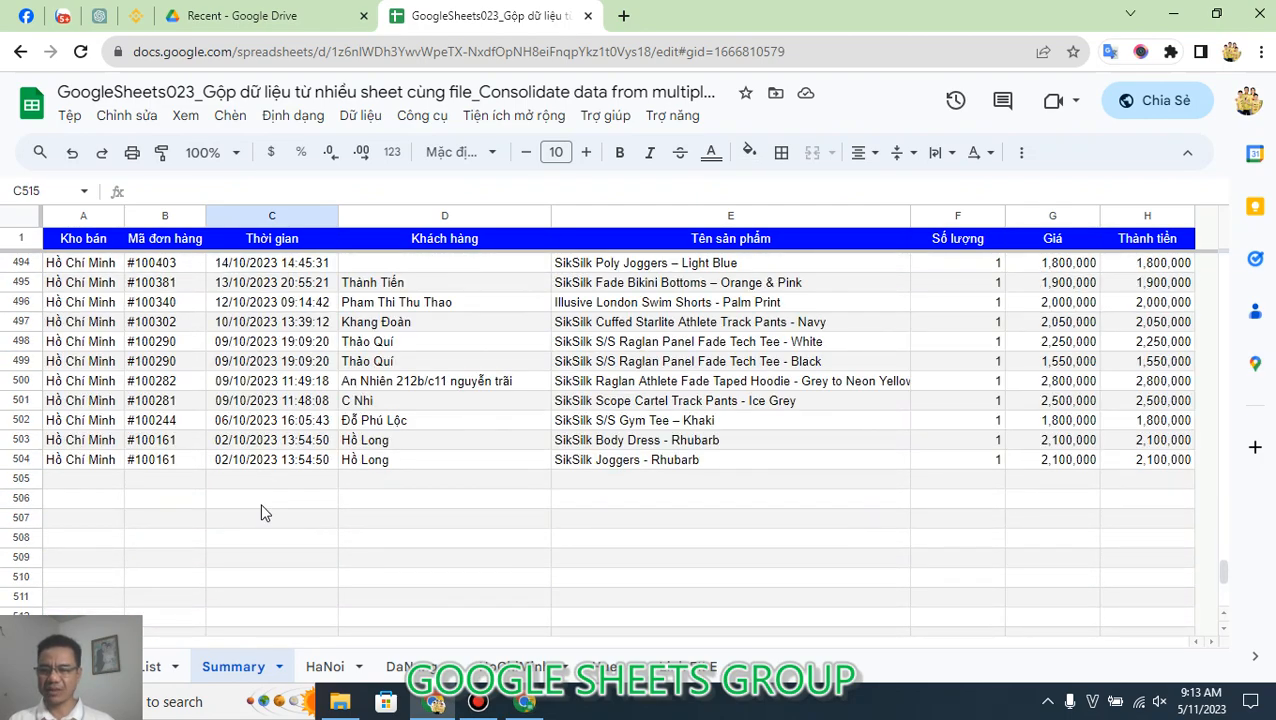
scroll(265, 513, "up", 12)
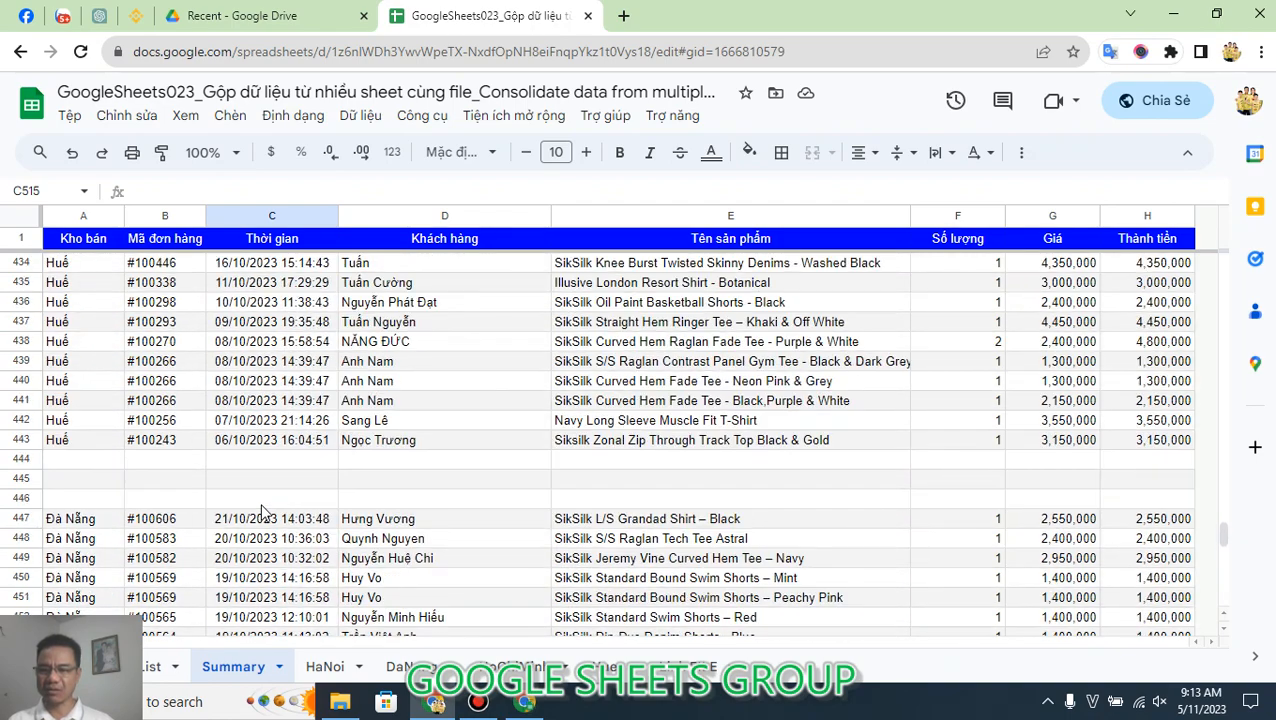
left_click(264, 481)
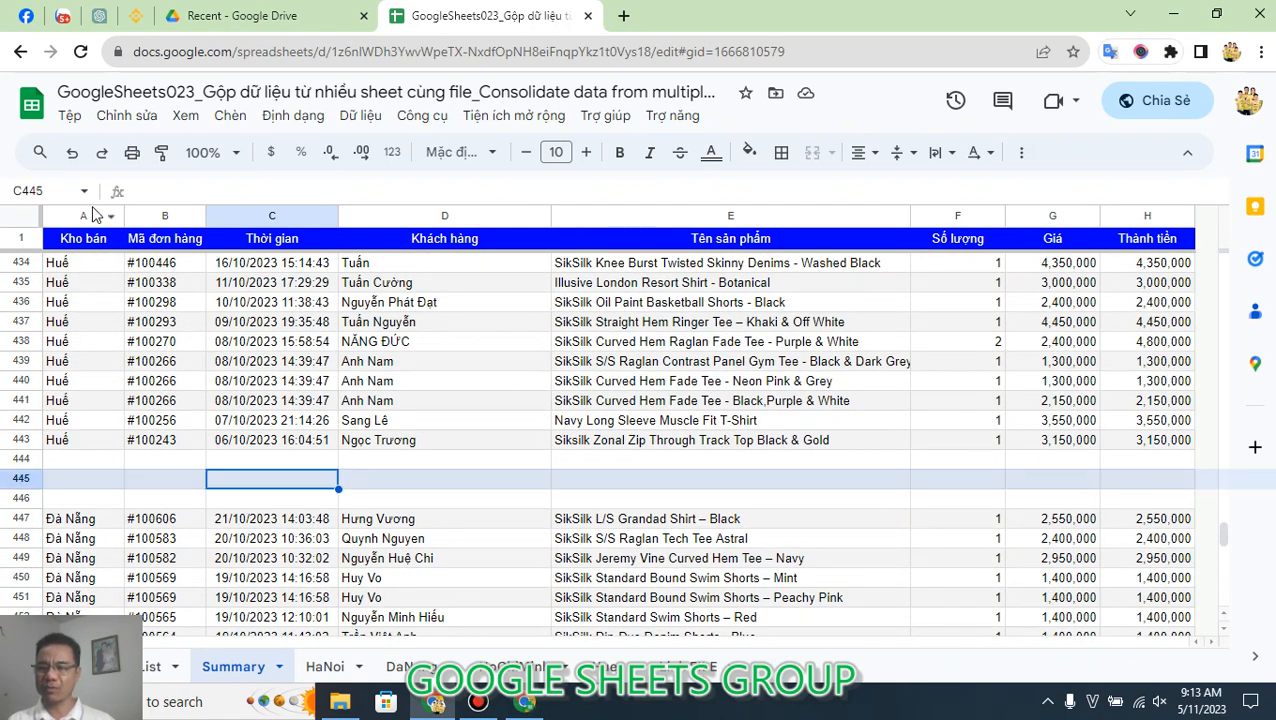
Start wrapping the REDUCE formula in cell A1 of the Summary sheet in a QUERY function.
left_click(86, 245)
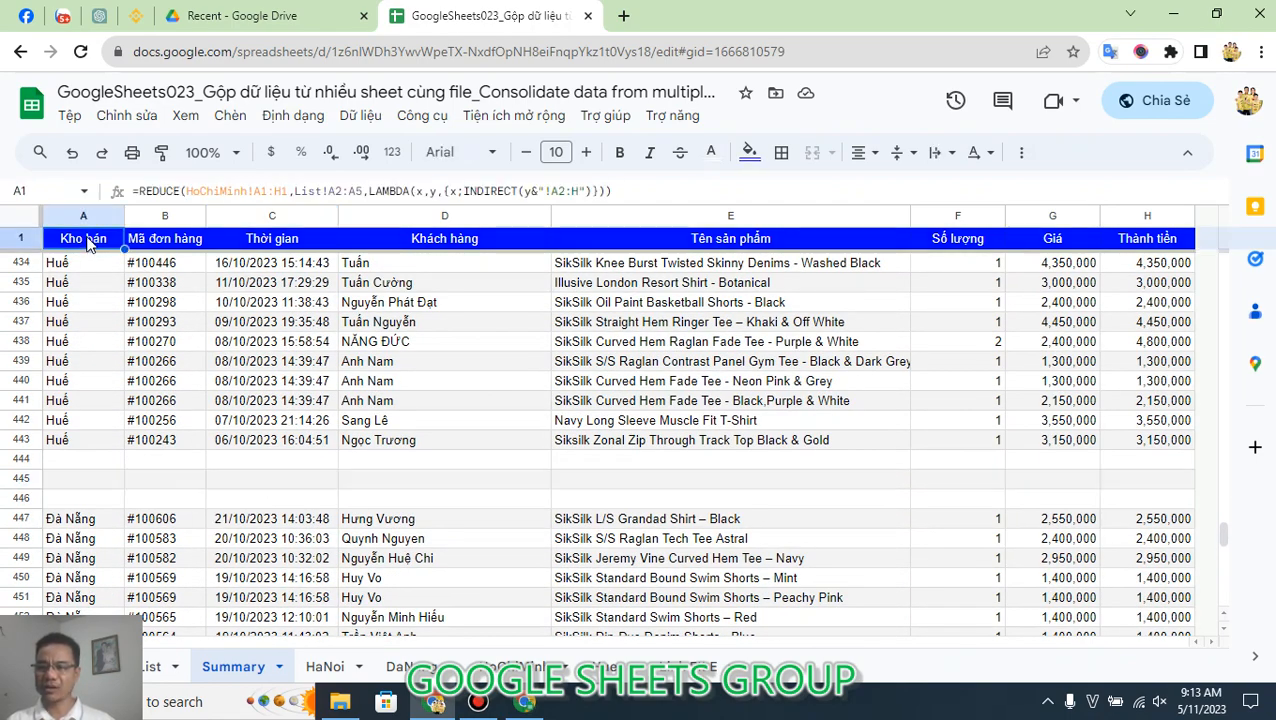
left_click(140, 190)
type("QUER")
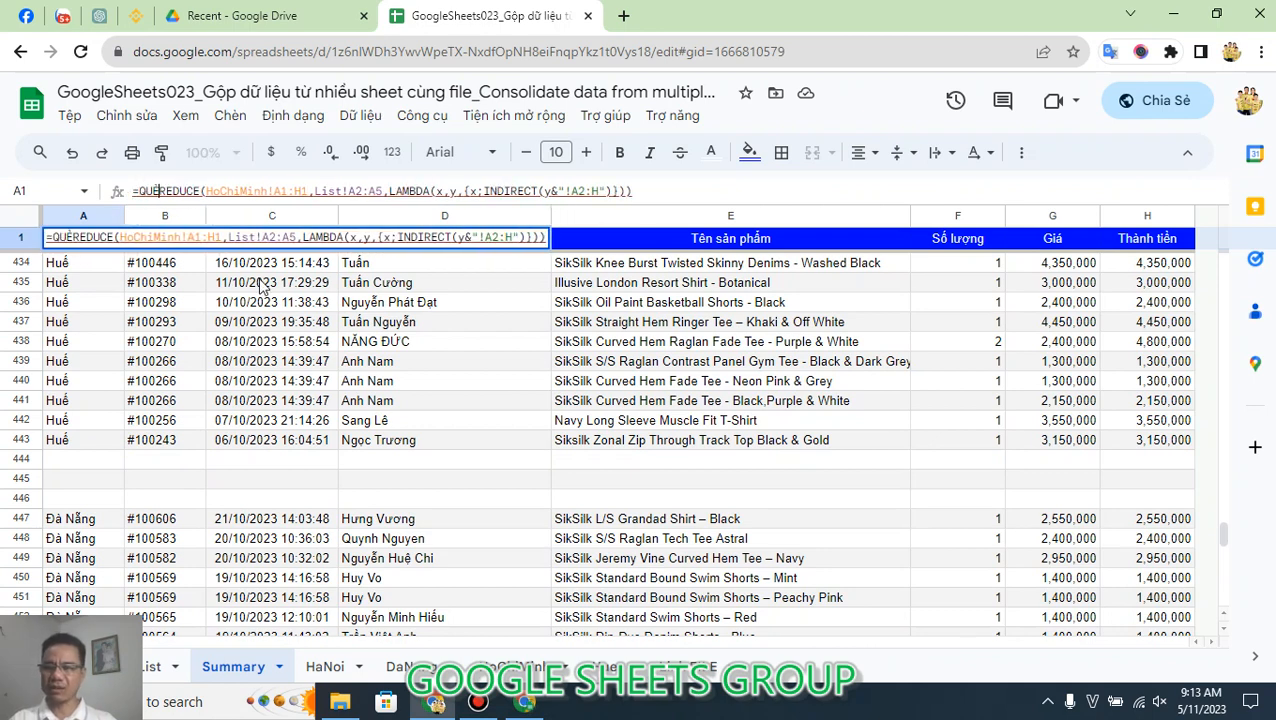
type("Y(")
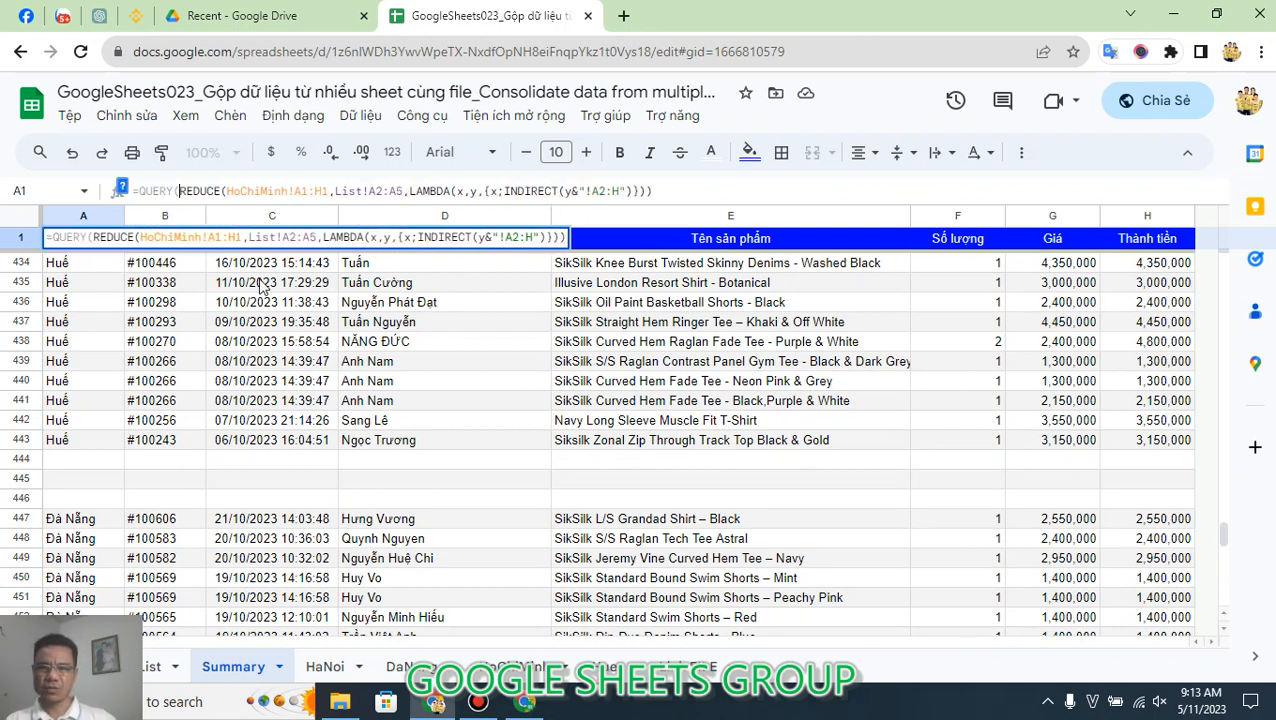
Add a comma after the REDUCE expression and begin the query string with "Select *.
left_click(683, 190)
type(";")
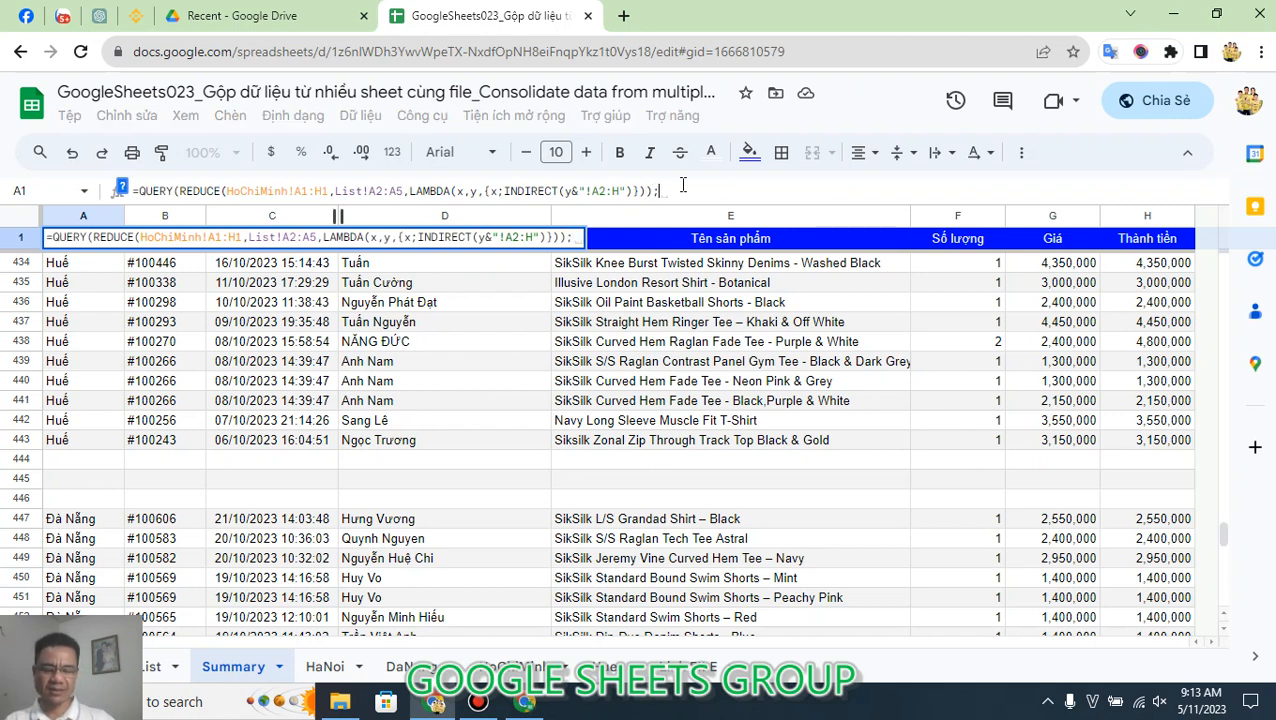
type("\"S")
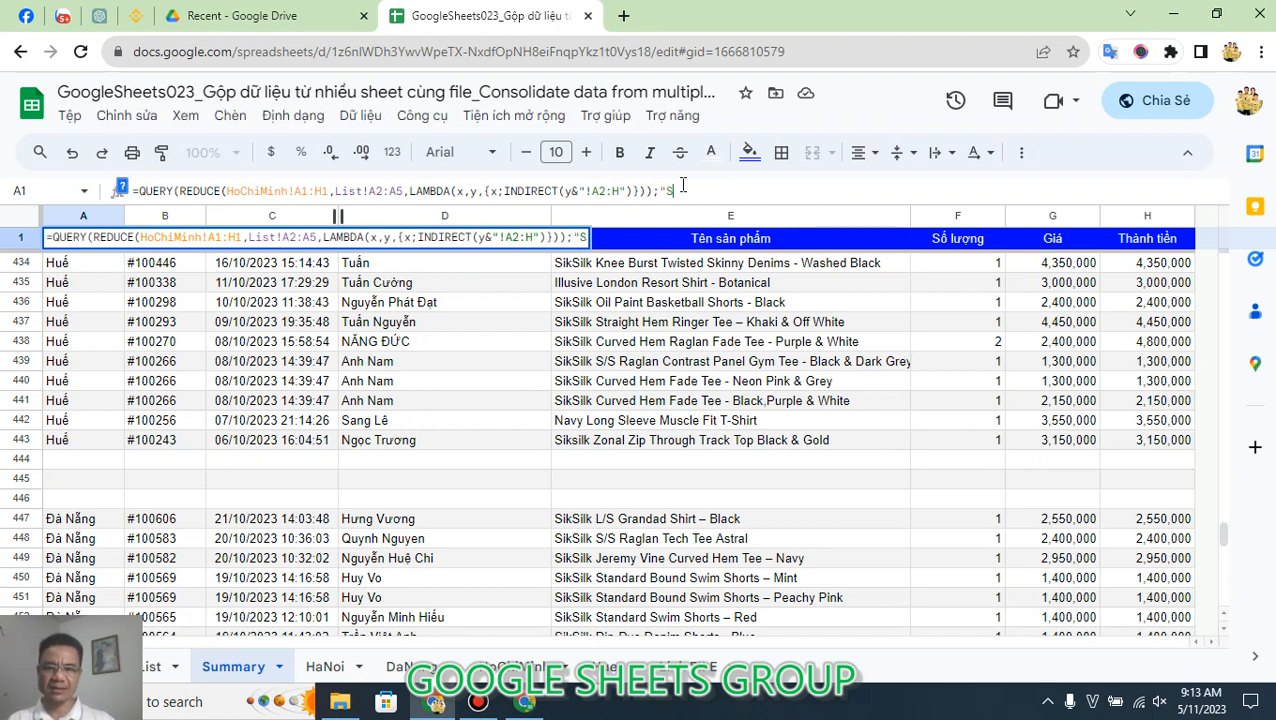
key("BackSpace")
key("BackSpace")
key("BackSpace")
type(",")
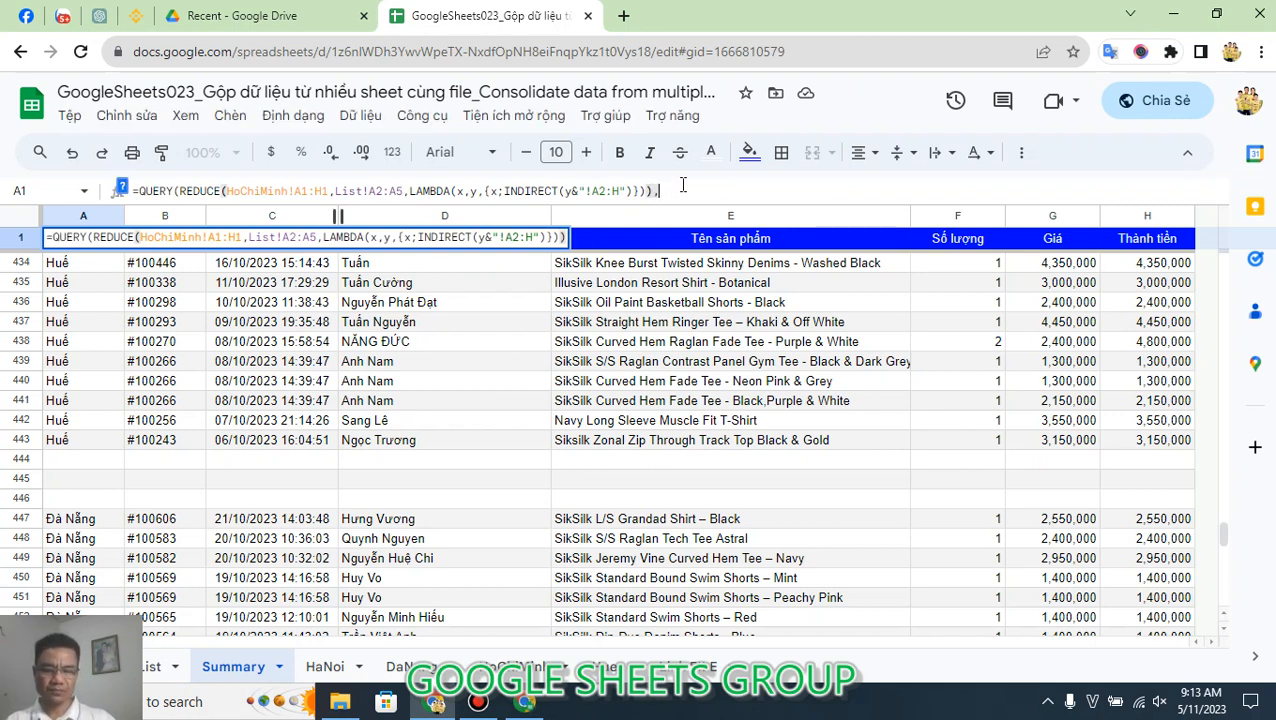
type("\"Select ")
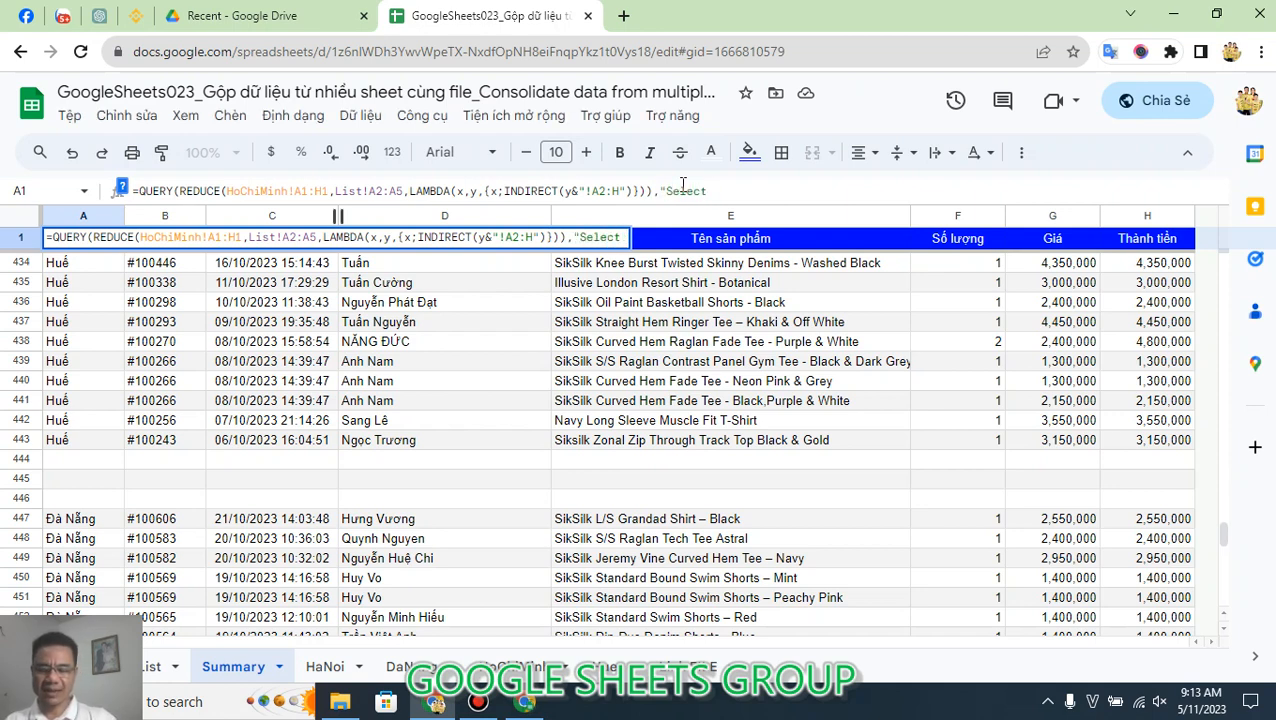
type("*")
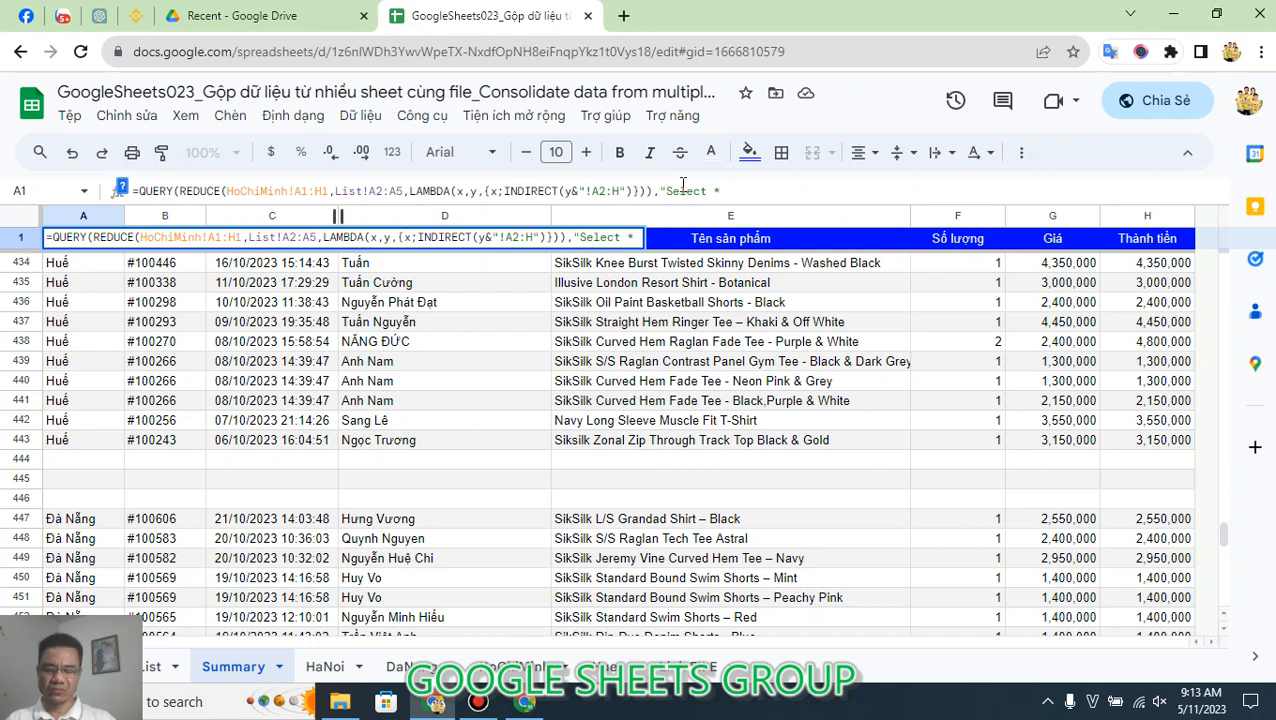
Complete the query string with Where Col1 is not null, close the QUERY function and enter the formula in A1.
type(" WH")
key("BackSpace")
type("here ")
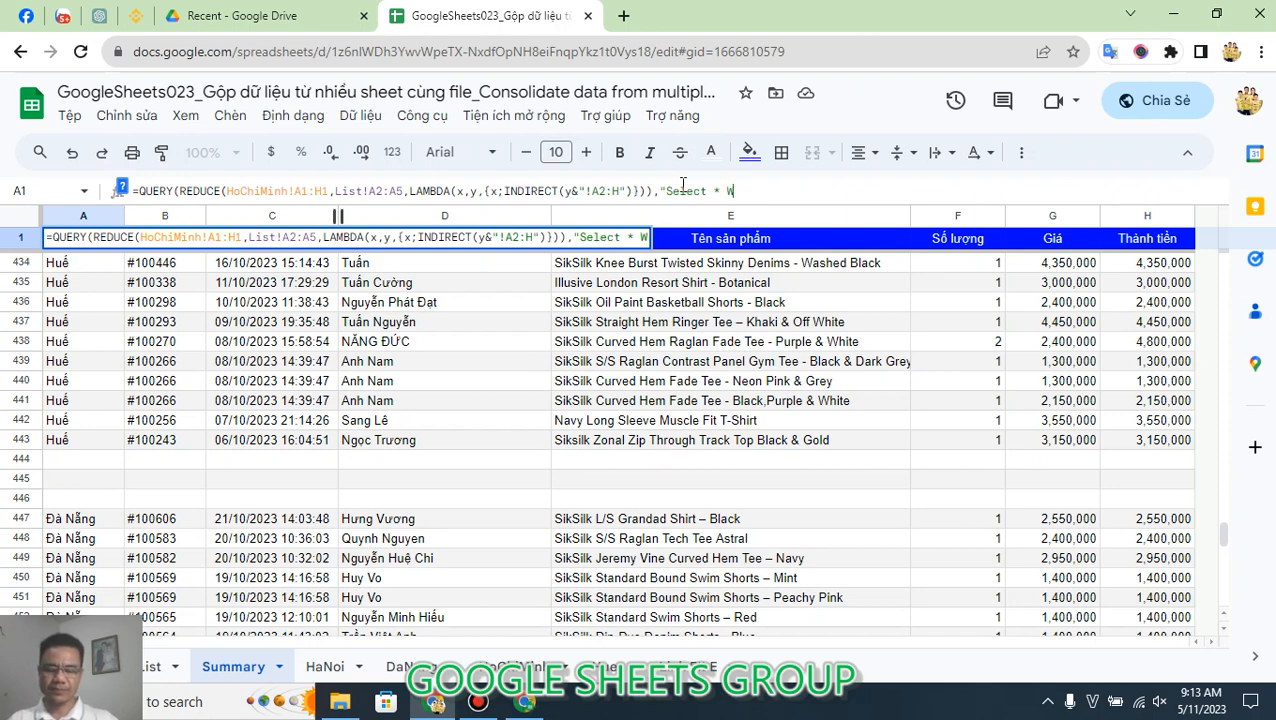
type("Co")
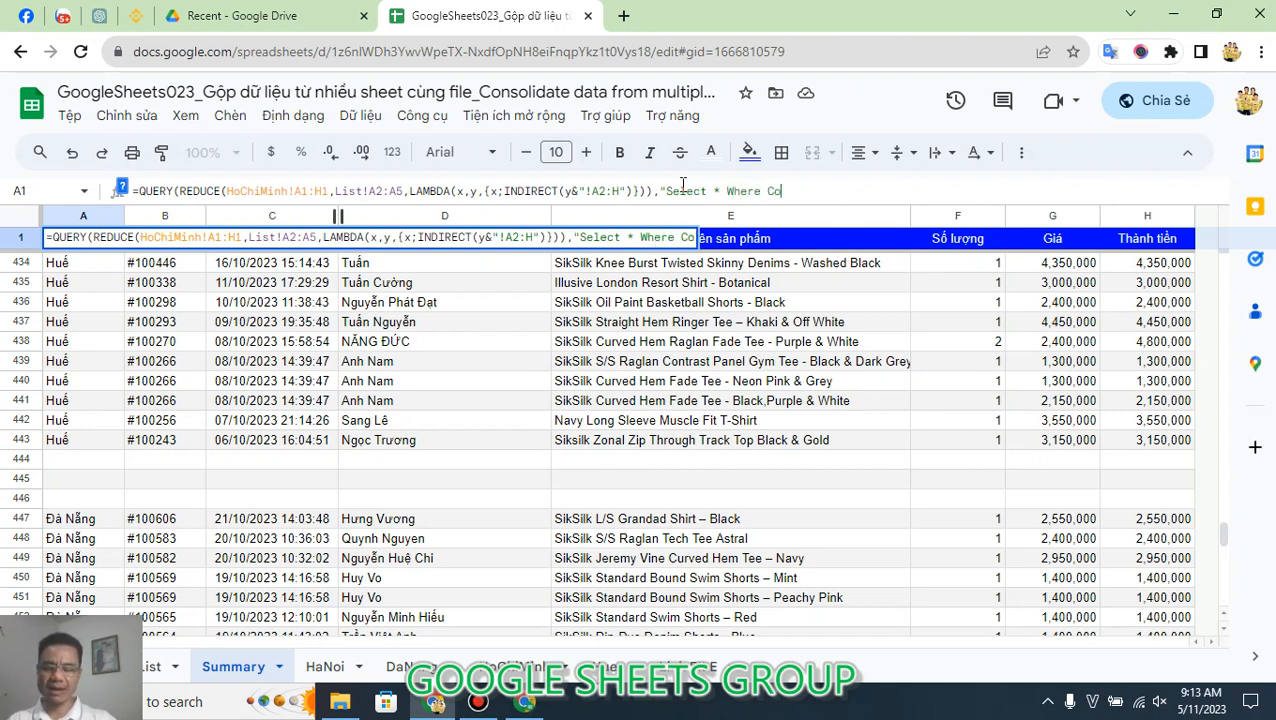
type("l1 i")
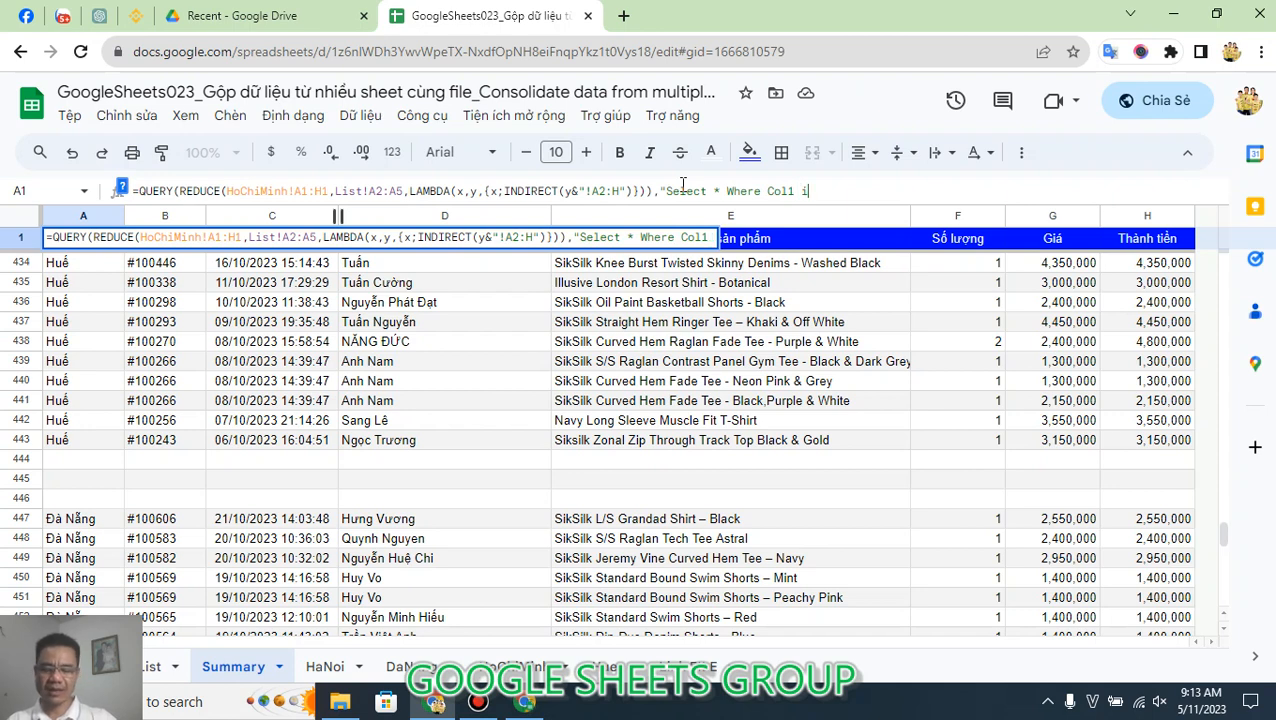
type("s not ")
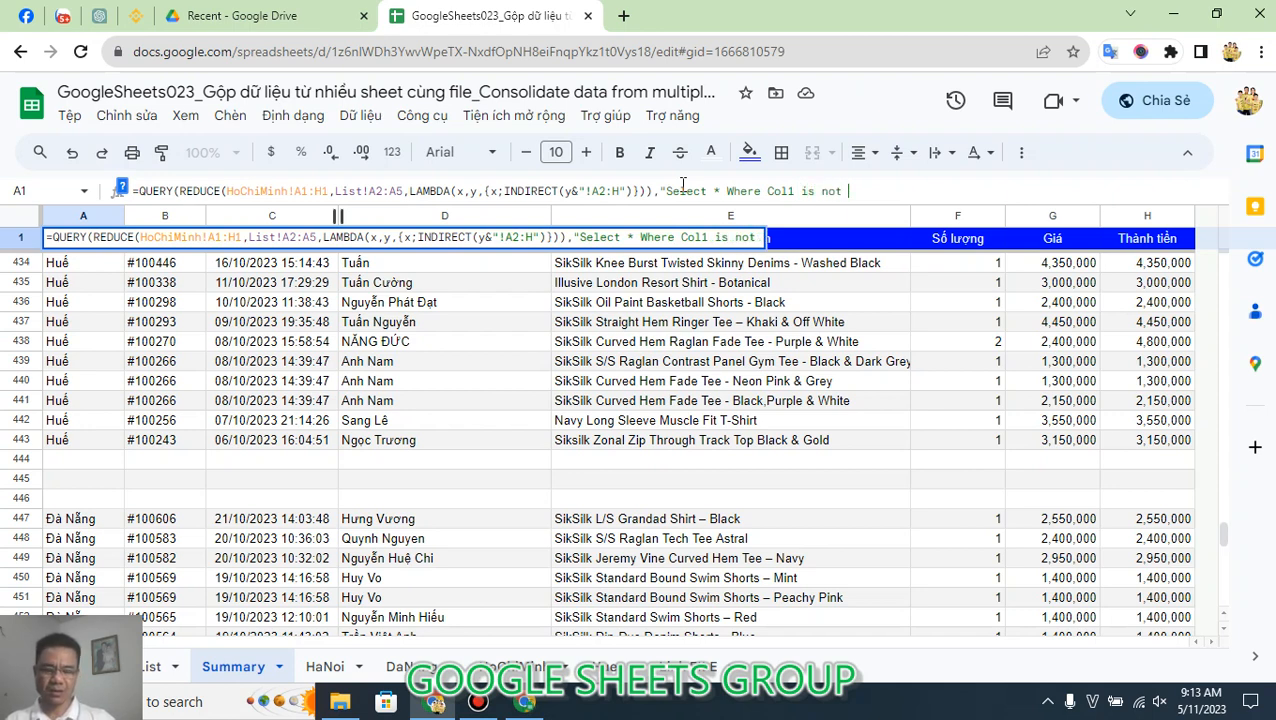
type("null \")")
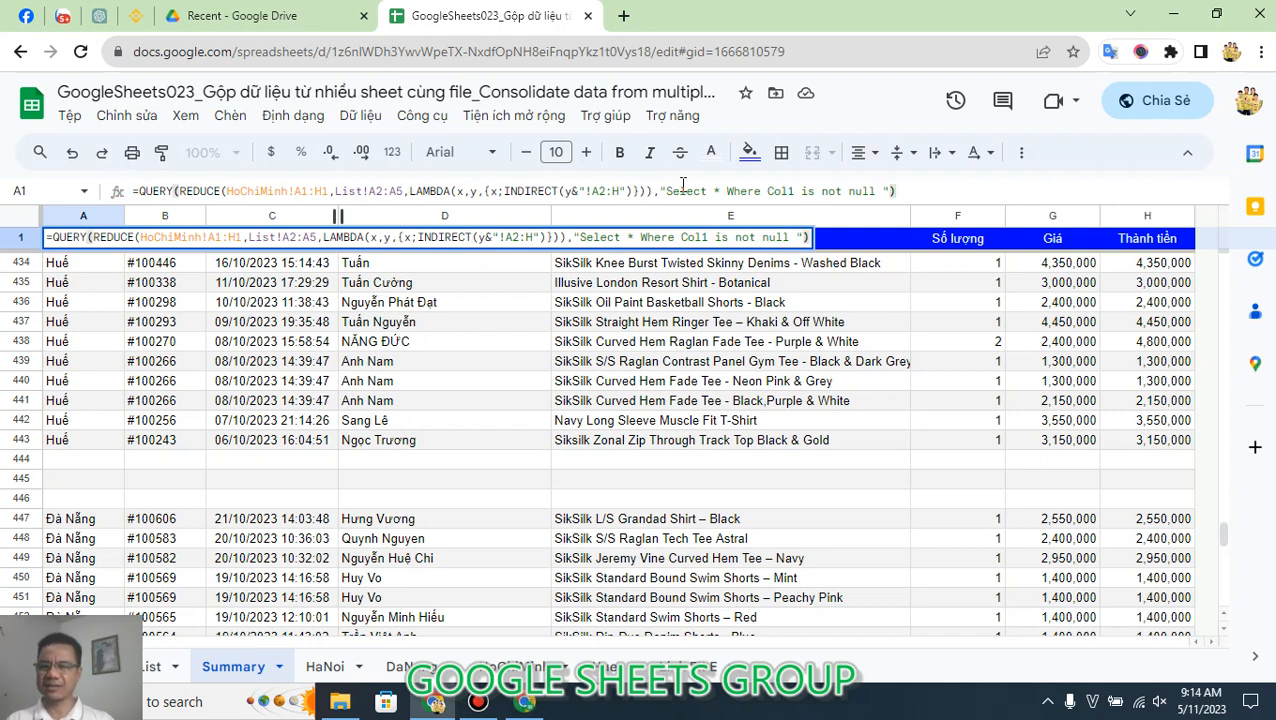
key("Return")
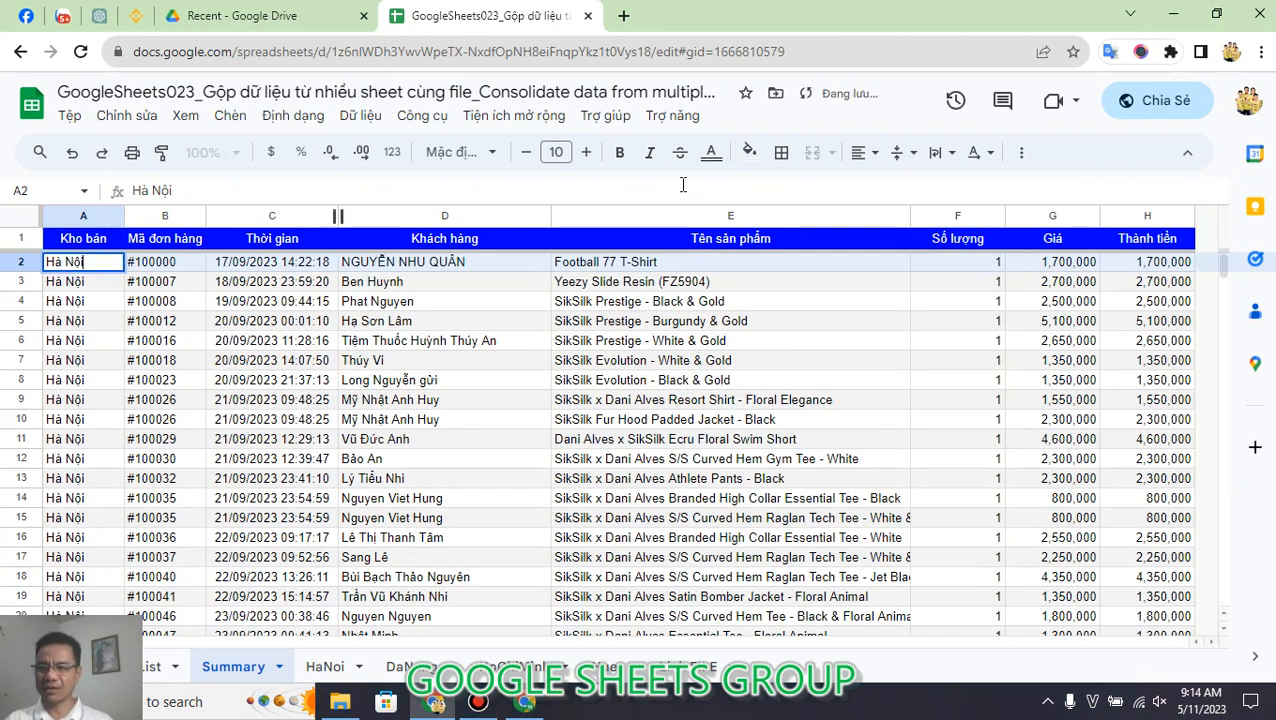
Check column A of the consolidated data down to its end for blank gaps.
key("ctrl+Down")
key("Down")
key("Down")
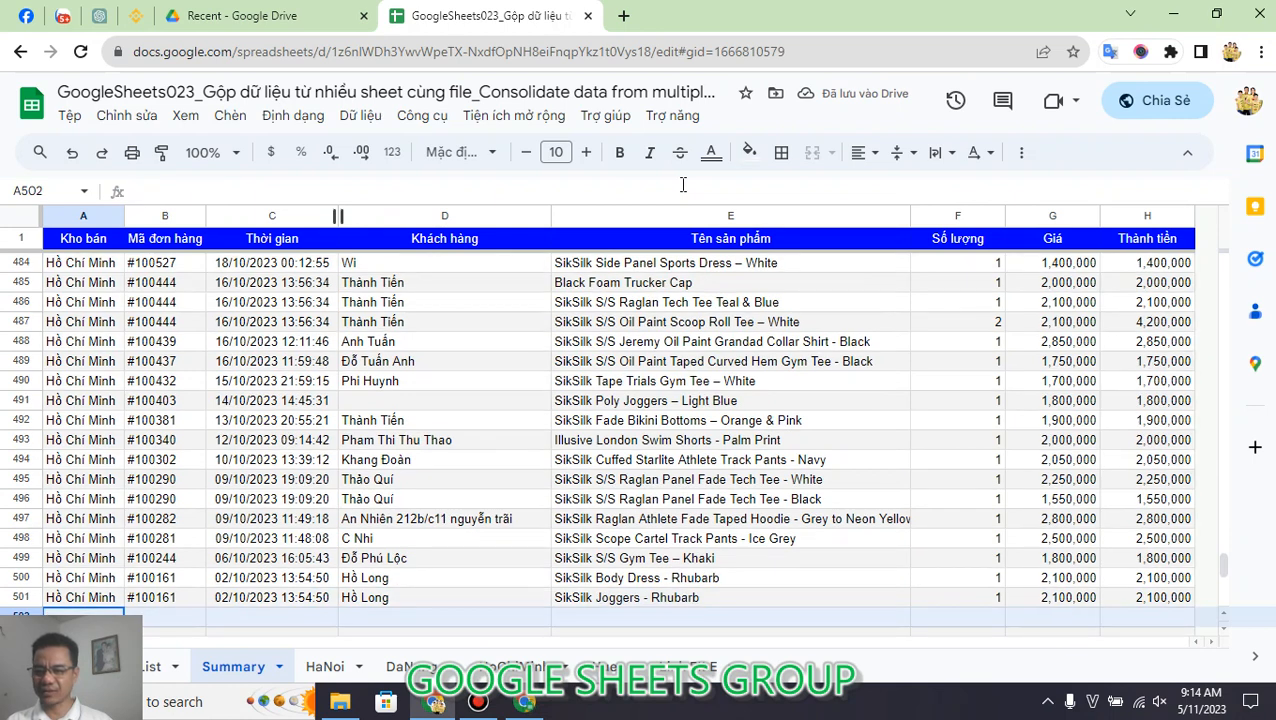
type("1")
key("ctrl+Return")
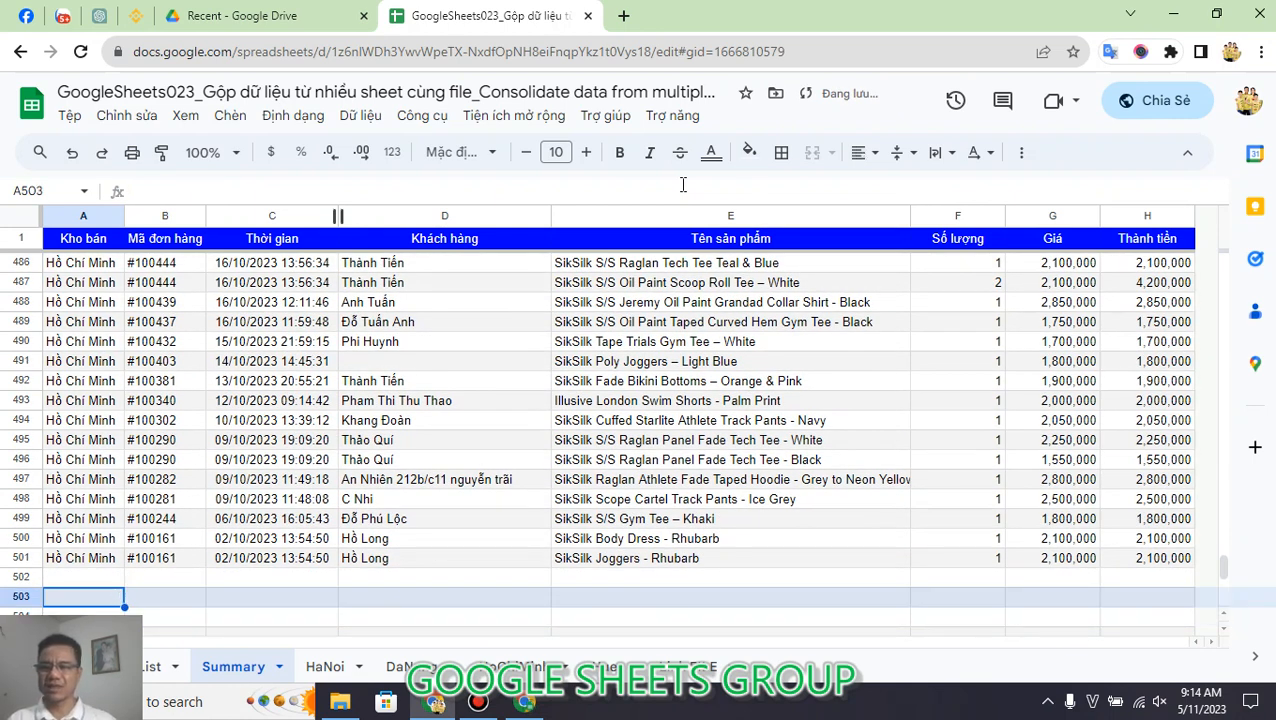
Review the QUERY formula in cell A1 and return to the first data rows of the Summary sheet.
left_click(192, 308)
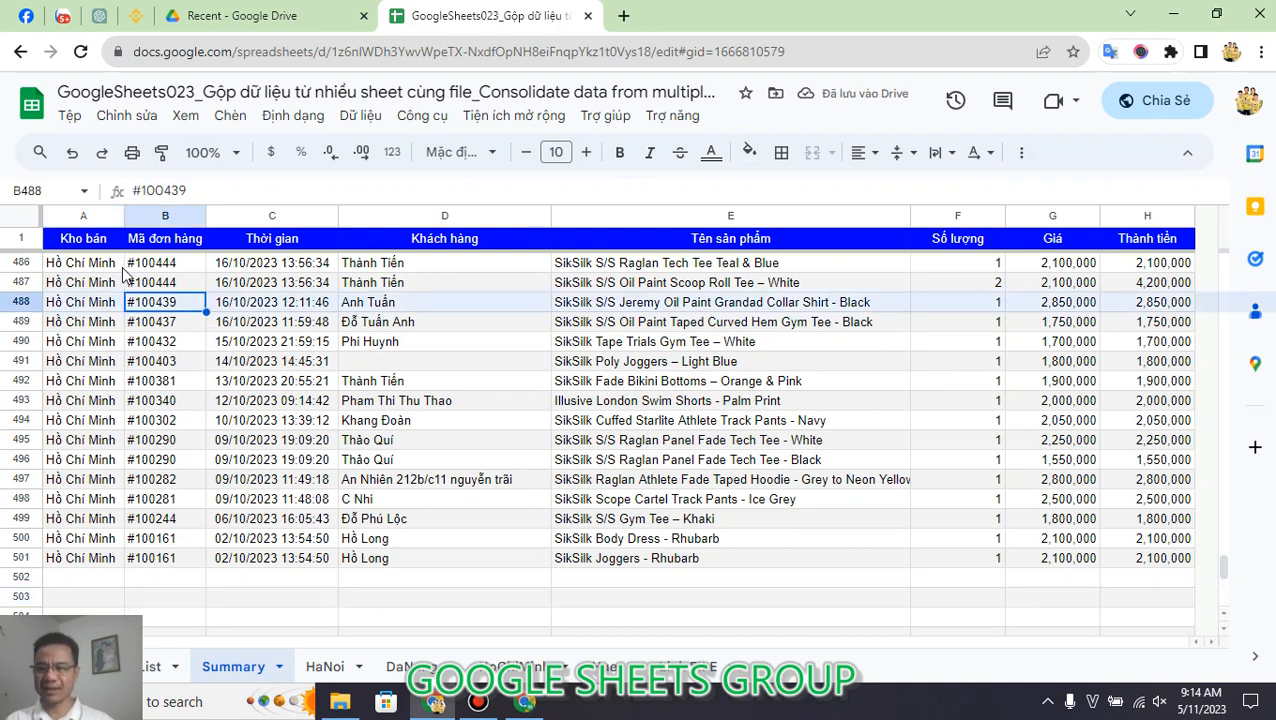
left_click(105, 245)
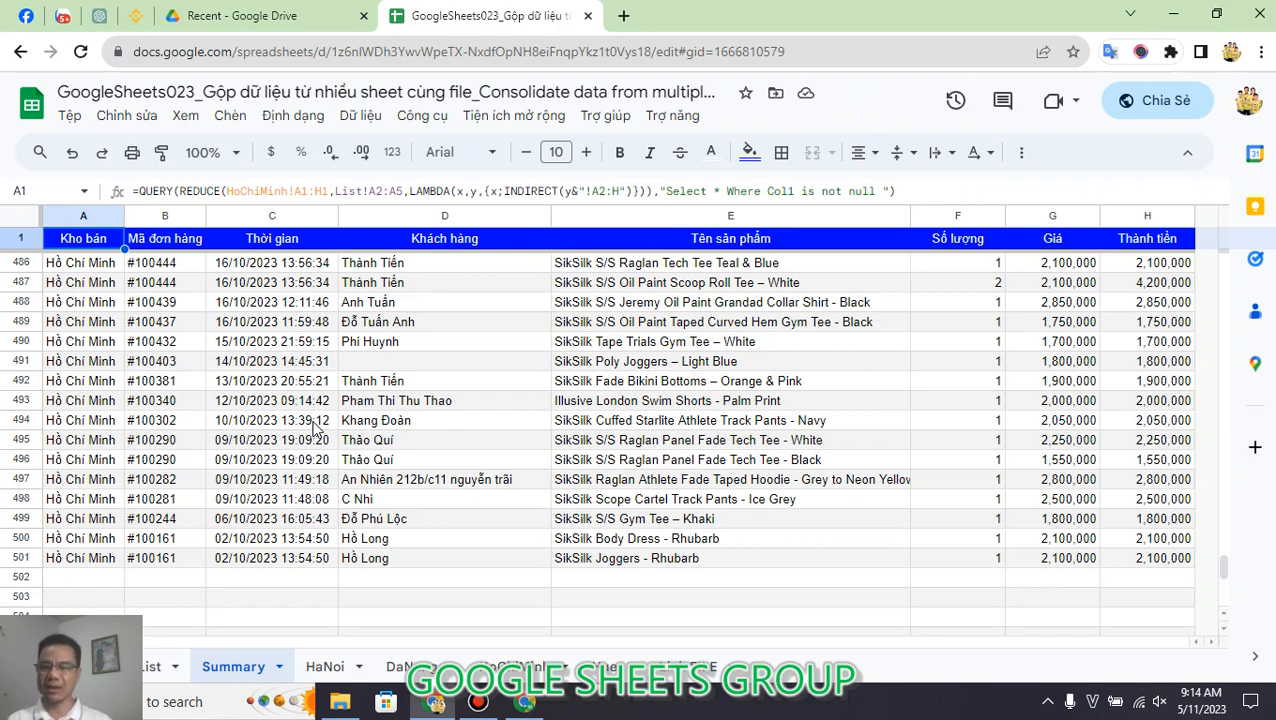
key("Down")
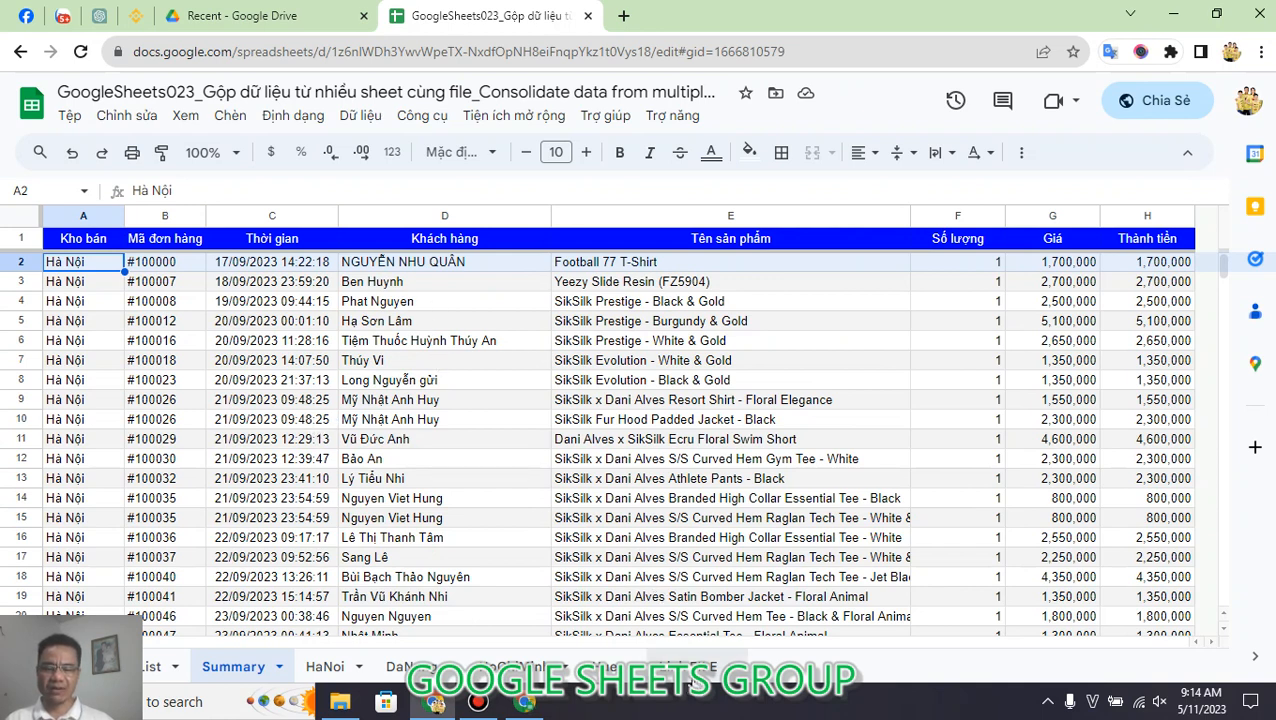
View the sheet with the reference-file QR code and return to the consolidated data on the Summary sheet.
left_click(688, 672)
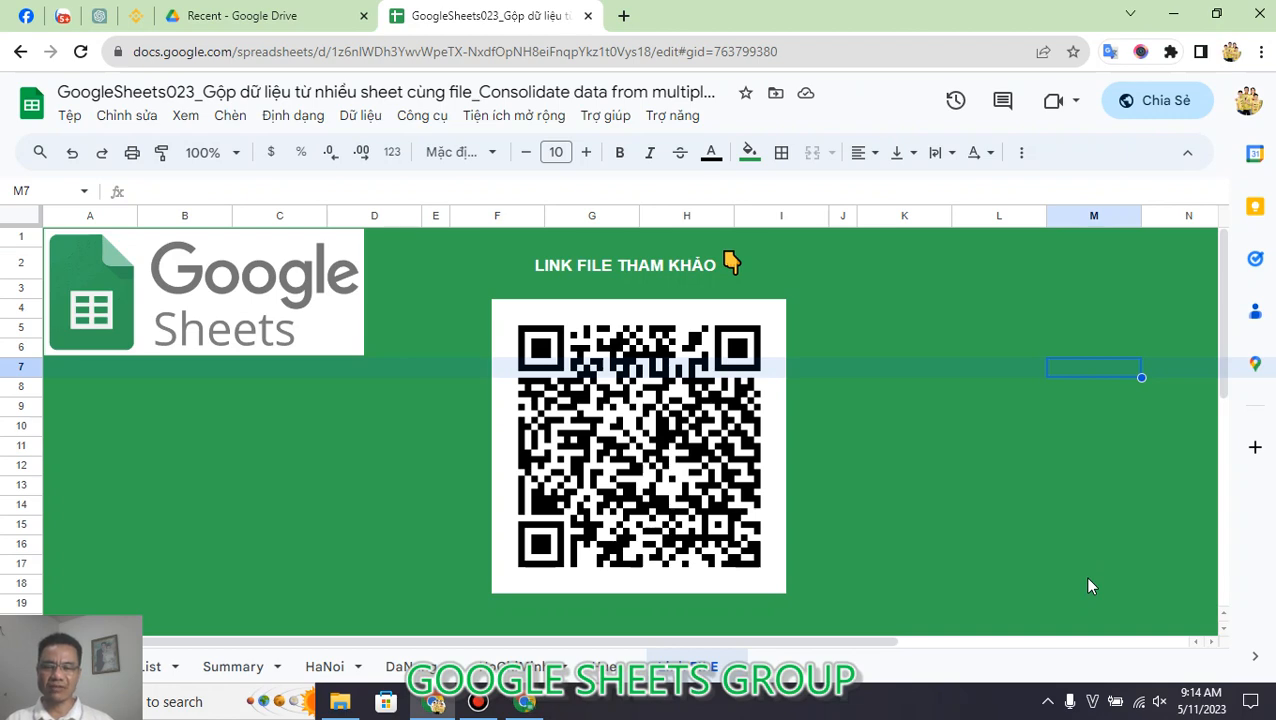
left_click(230, 672)
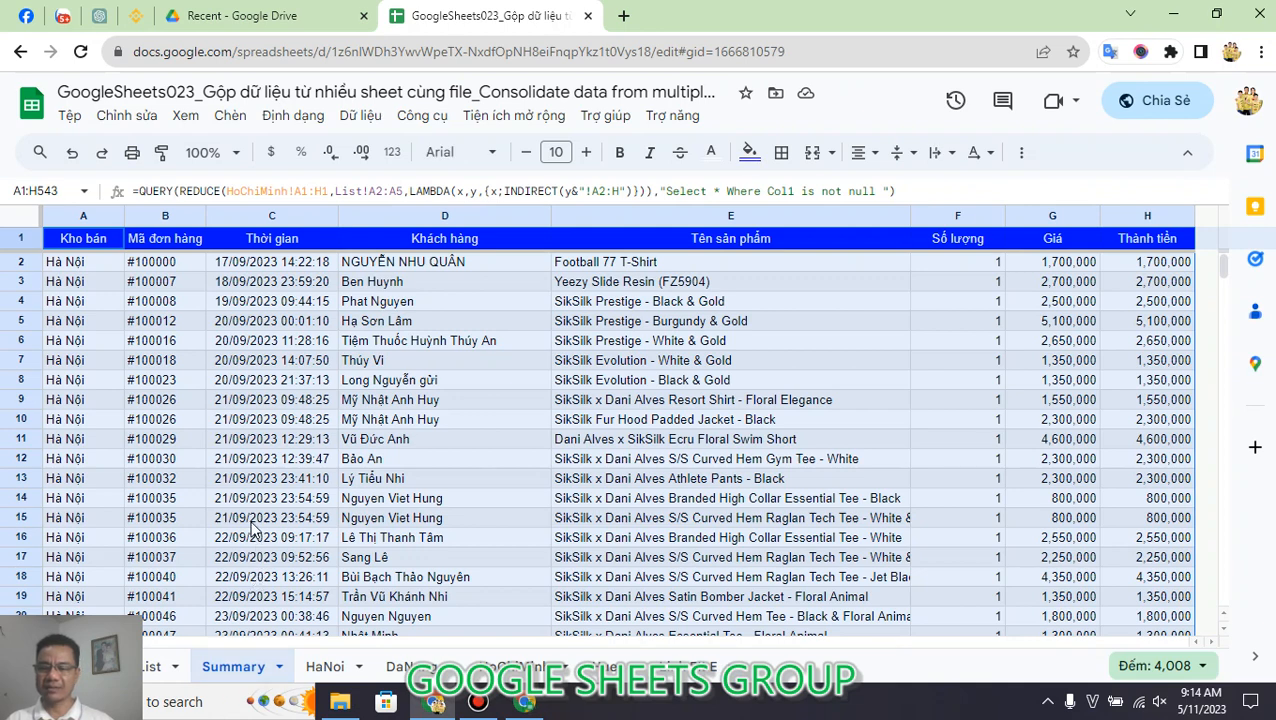
left_click(253, 525)
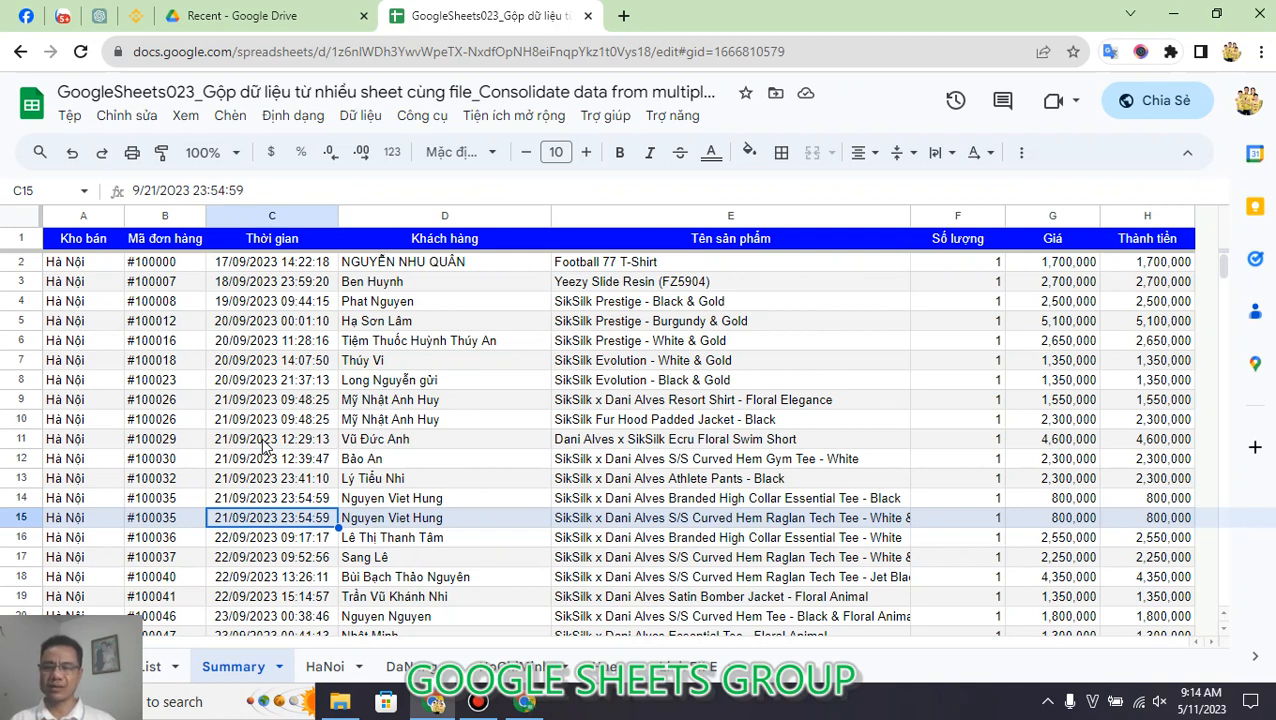
Switch to the Google Sheets group page on Facebook.
left_click(27, 17)
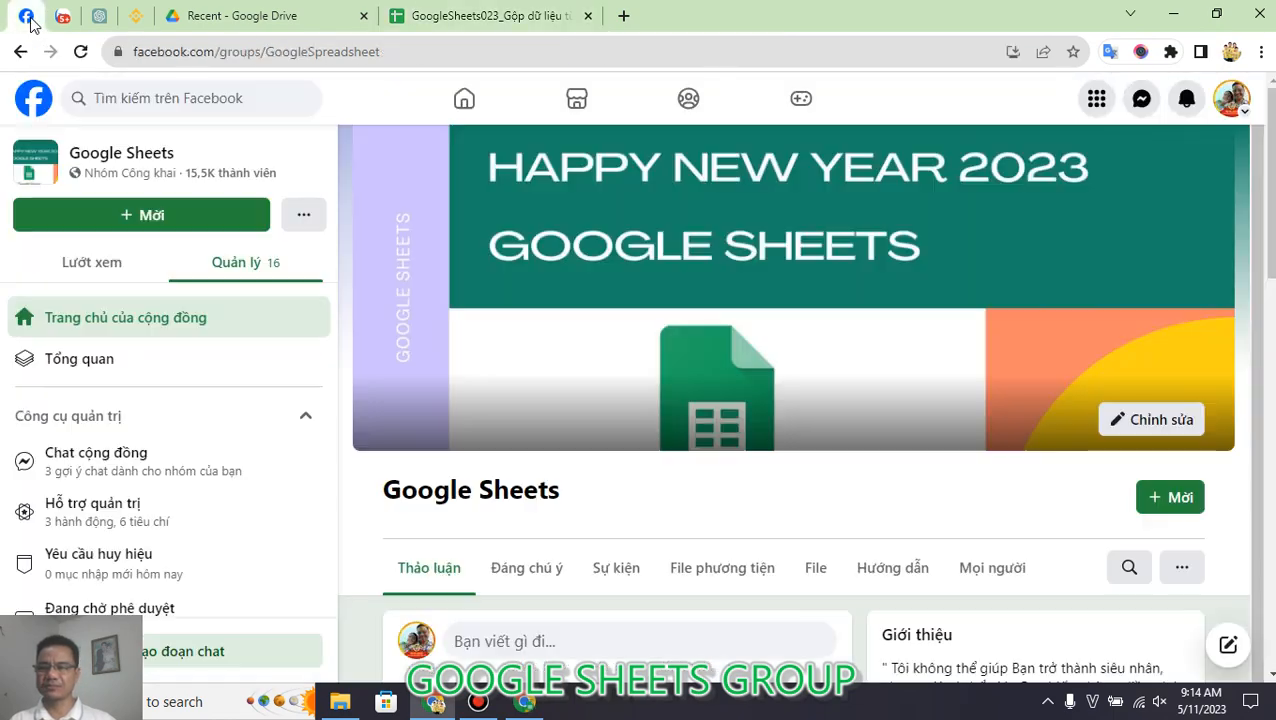